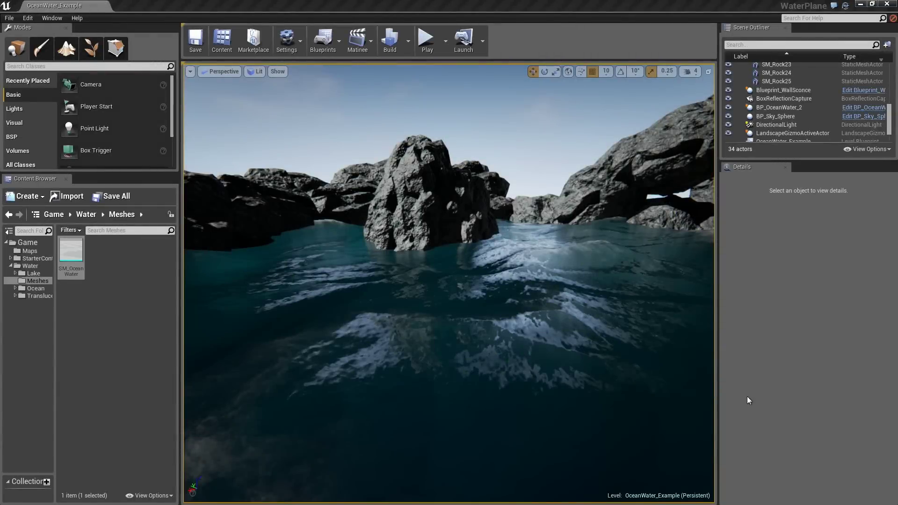
# Step: Examine the ocean water's waves and foam around the rocks in the level from several camera angles
pyautogui.moveTo(492, 360); pyautogui.dragTo(490, 369, button='right')
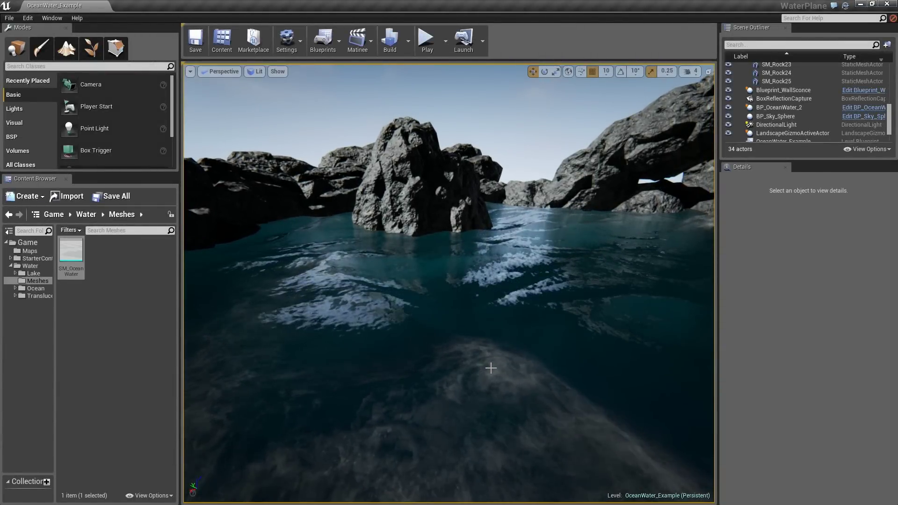
pyautogui.moveTo(489, 368); pyautogui.dragTo(465, 359)
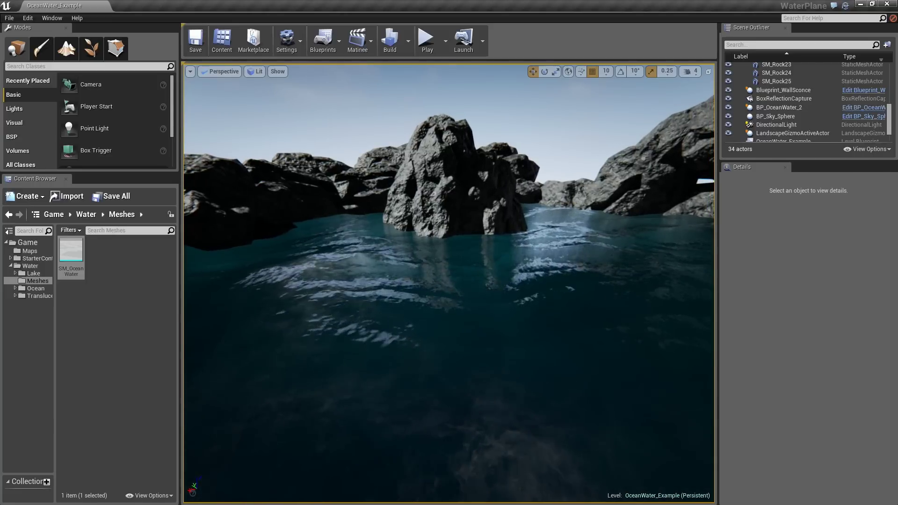
pyautogui.moveTo(477, 369); pyautogui.dragTo(468, 369, button='right')
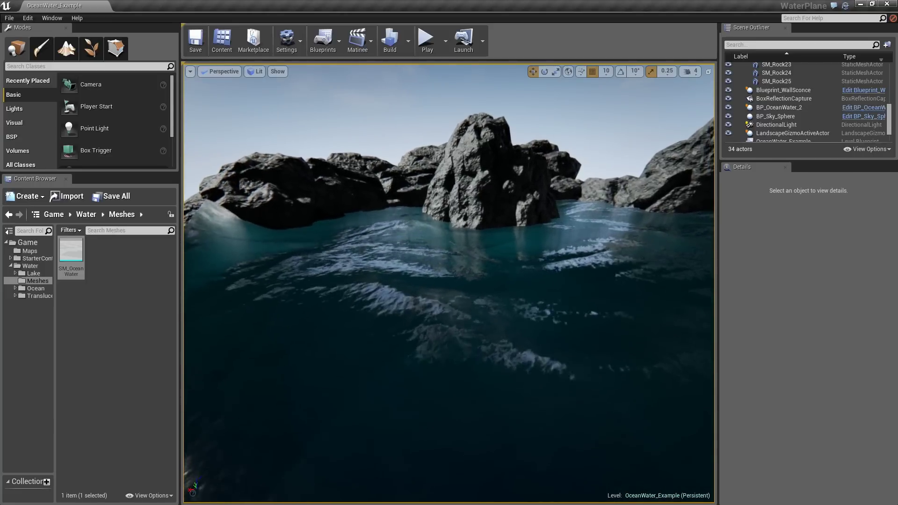
pyautogui.moveTo(467, 370); pyautogui.dragTo(498, 381)
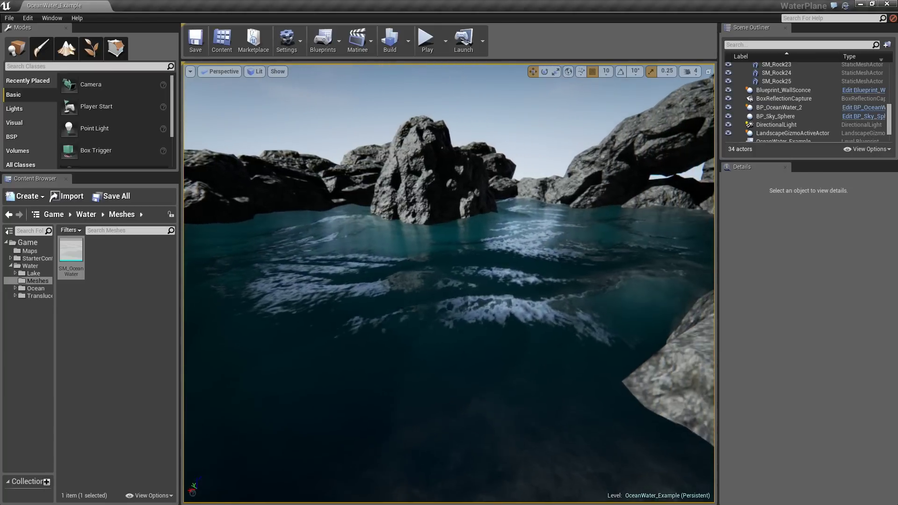
pyautogui.moveTo(498, 382); pyautogui.dragTo(468, 388, button='middle')
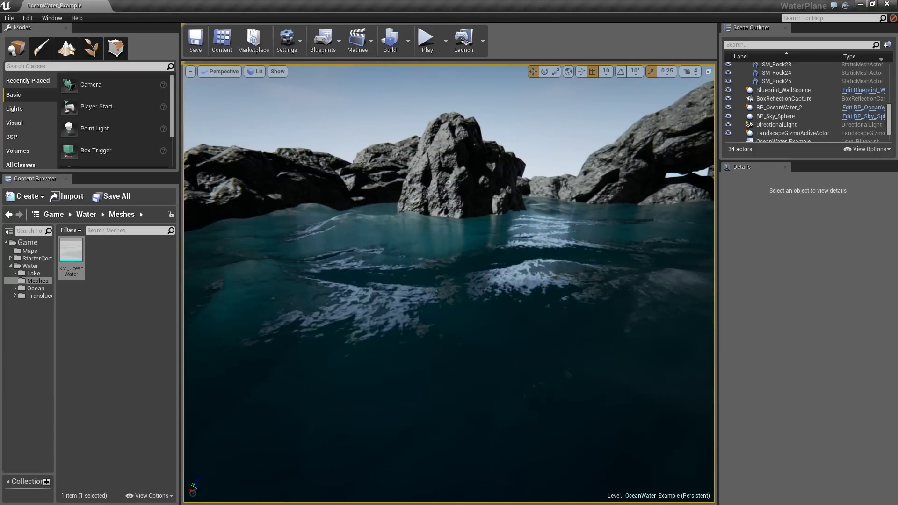
pyautogui.moveTo(467, 388); pyautogui.dragTo(491, 439, button='right')
pyautogui.moveTo(507, 356); pyautogui.dragTo(499, 361, button='right')
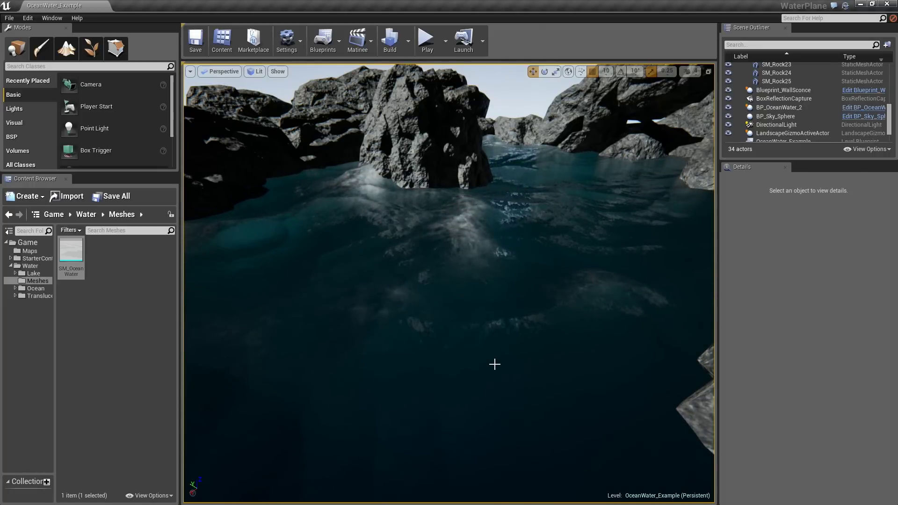
pyautogui.moveTo(495, 364); pyautogui.dragTo(517, 364, button='right')
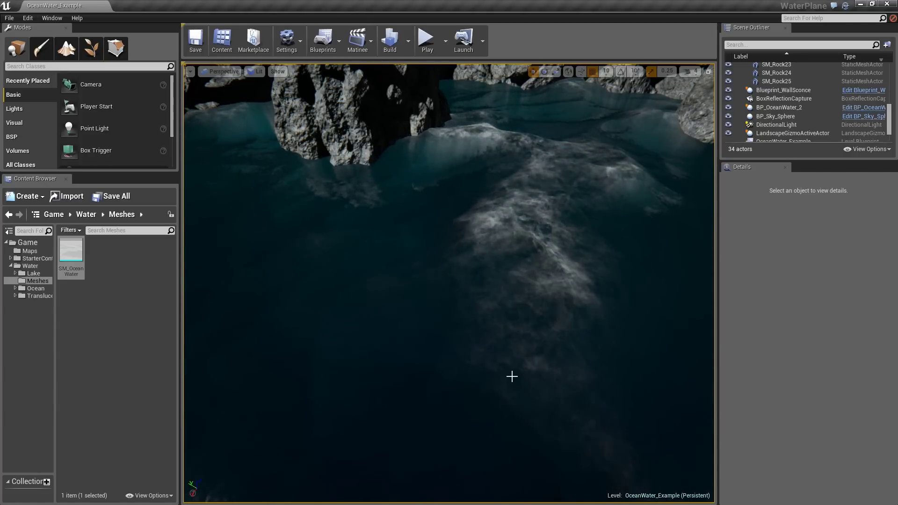
pyautogui.moveTo(511, 377); pyautogui.dragTo(511, 337, button='right')
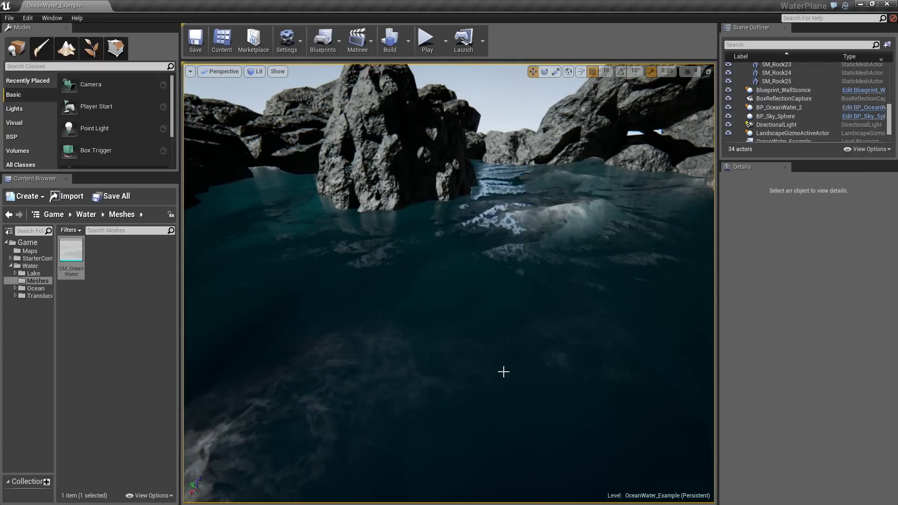
# Step: Inspect the SM_OceanWater mesh in wireframe mode and close its editor
pyautogui.doubleClick(65, 247)
pyautogui.moveTo(369, 306); pyautogui.dragTo(368, 266)
pyautogui.moveTo(369, 267); pyautogui.dragTo(369, 328, button='right')
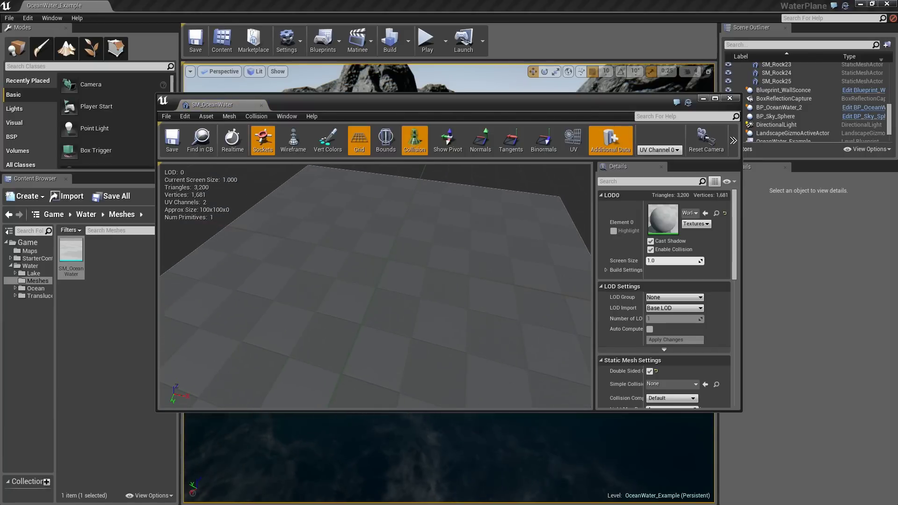
pyautogui.click(303, 147)
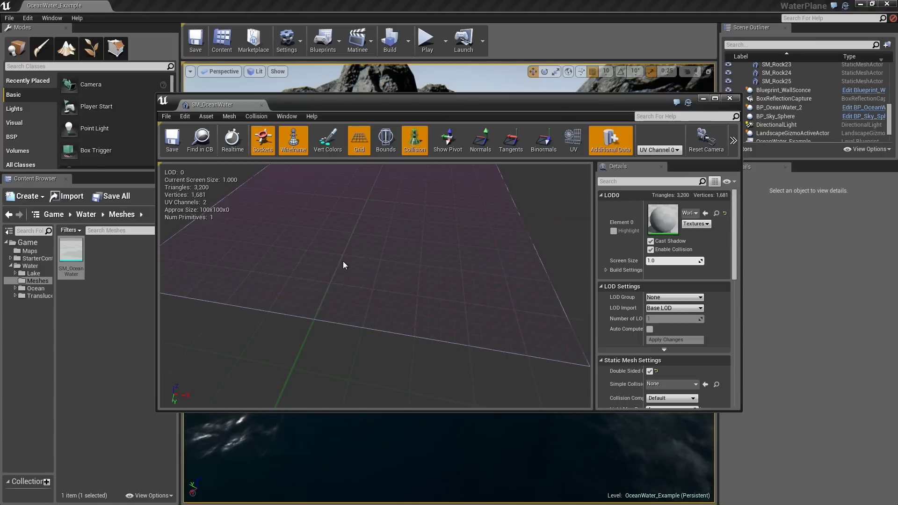
pyautogui.click(262, 104)
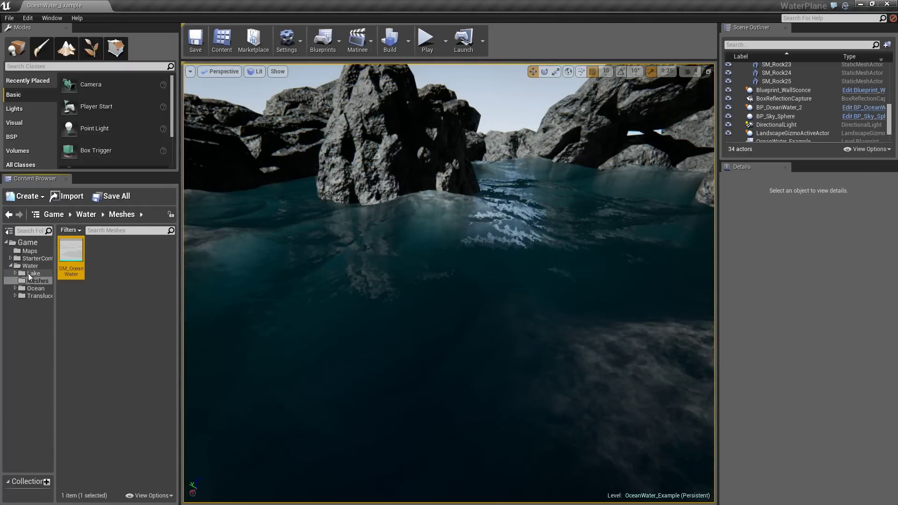
# Step: Open the M_OceanWater_1 material from the Water/Ocean/Materials folder
pyautogui.click(14, 289)
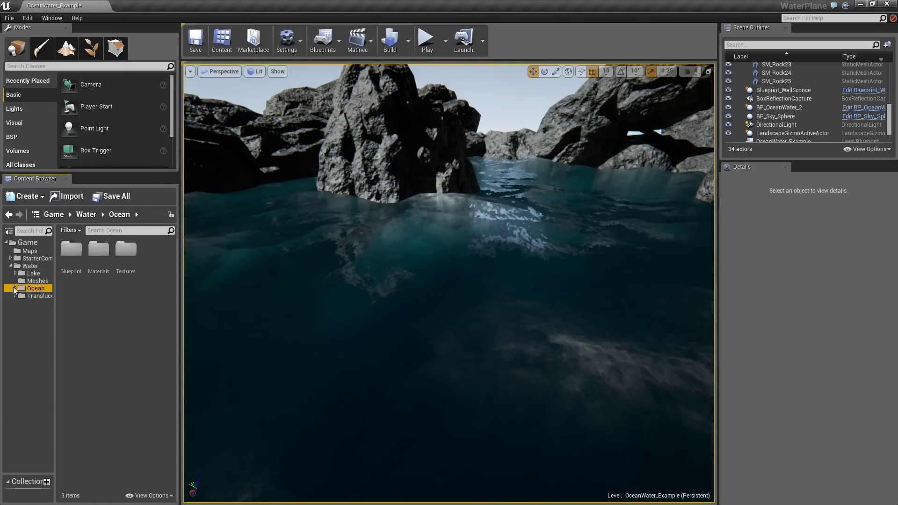
pyautogui.click(14, 288)
pyautogui.click(32, 303)
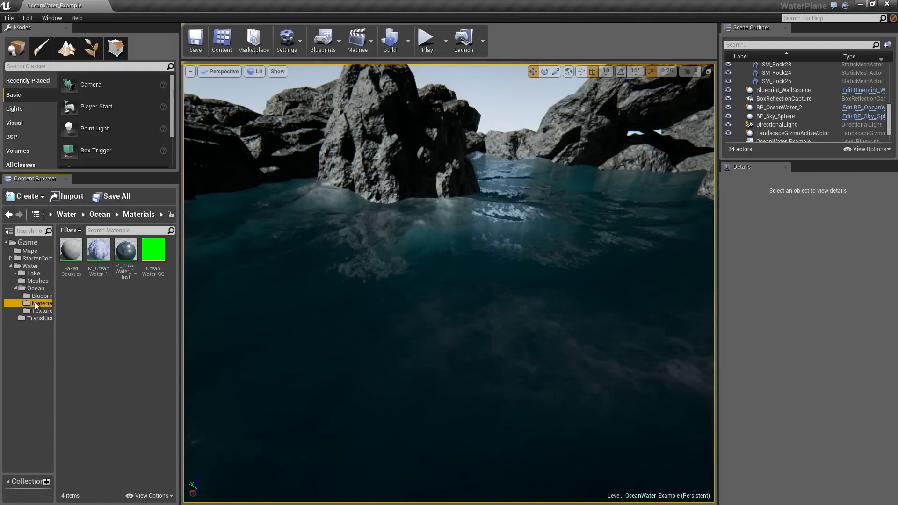
pyautogui.click(101, 253)
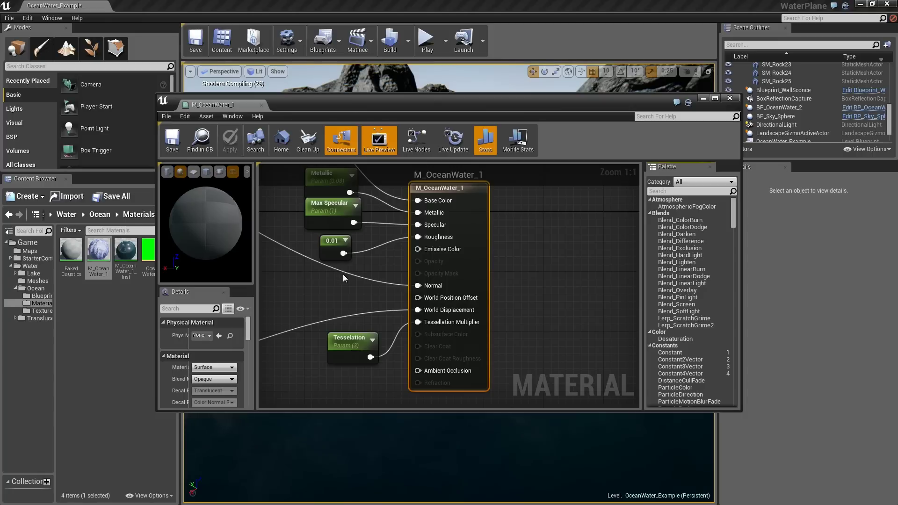
# Step: Examine the M_OceanWater_1 node graph, focusing on the large-wave normal network, and rotate the material preview sphere
pyautogui.scroll(-5, 343, 274)
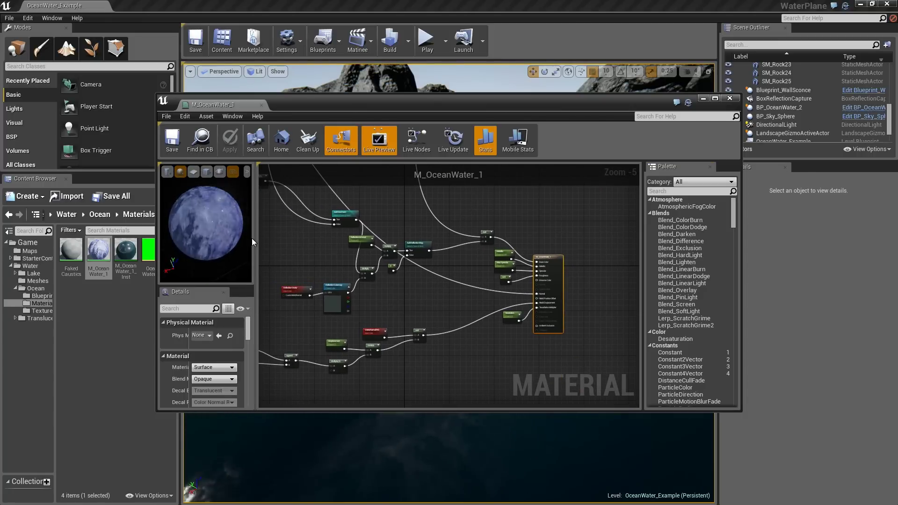
pyautogui.scroll(-5, 481, 294)
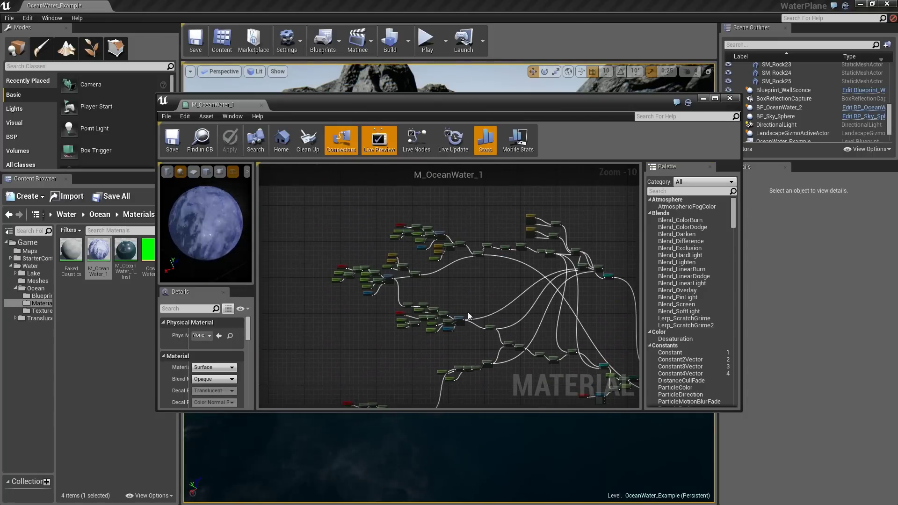
pyautogui.scroll(6, 452, 287)
pyautogui.moveTo(467, 280); pyautogui.dragTo(554, 316, button='right')
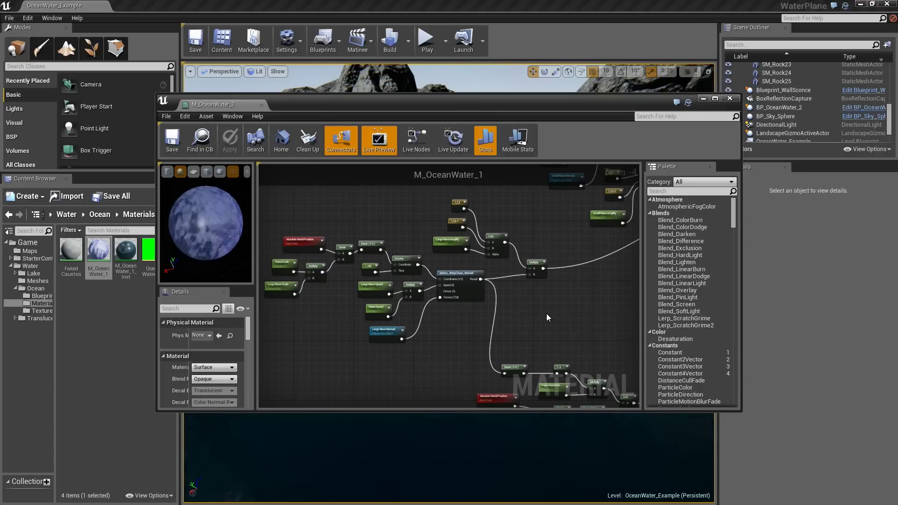
pyautogui.moveTo(463, 332); pyautogui.dragTo(539, 344, button='right')
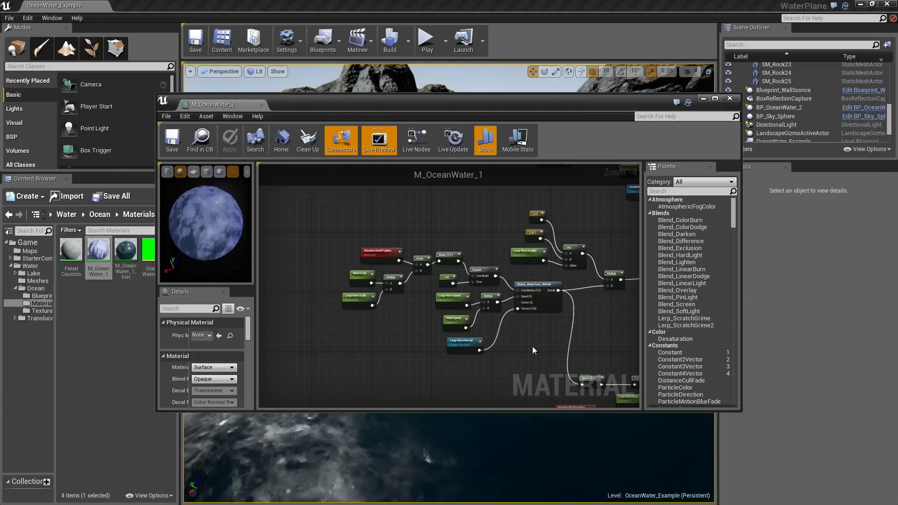
pyautogui.moveTo(445, 347); pyautogui.dragTo(386, 353, button='right')
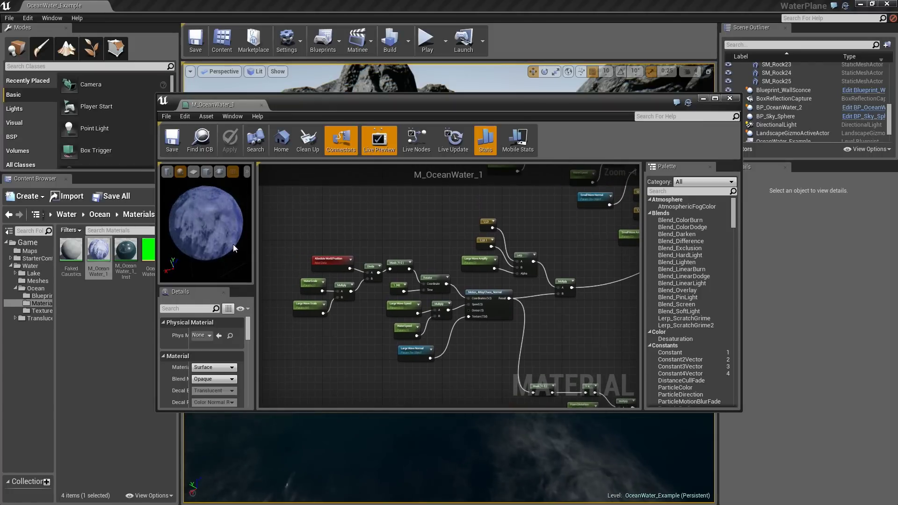
pyautogui.moveTo(233, 242); pyautogui.dragTo(234, 238)
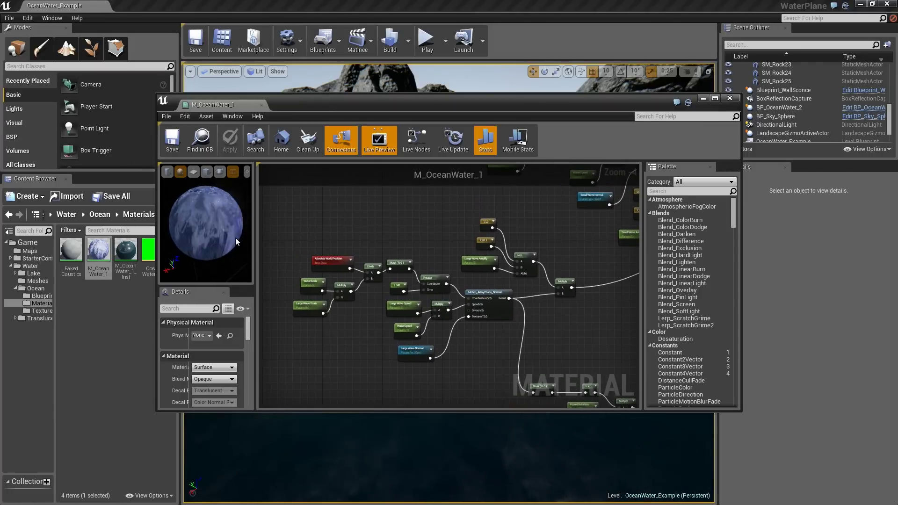
# Step: Spread out the large-wave coordinate nodes: Absolute World Position, WaterScale, Large Wave Scale, Multiply, Divide and Mask (R G)
pyautogui.moveTo(454, 248); pyautogui.dragTo(488, 222, button='right')
pyautogui.scroll(1, 420, 254)
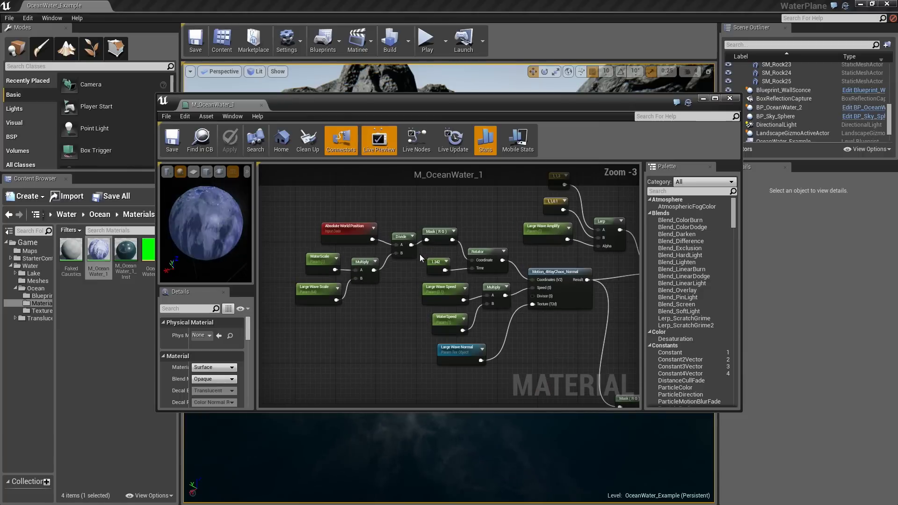
pyautogui.moveTo(291, 199); pyautogui.dragTo(593, 360)
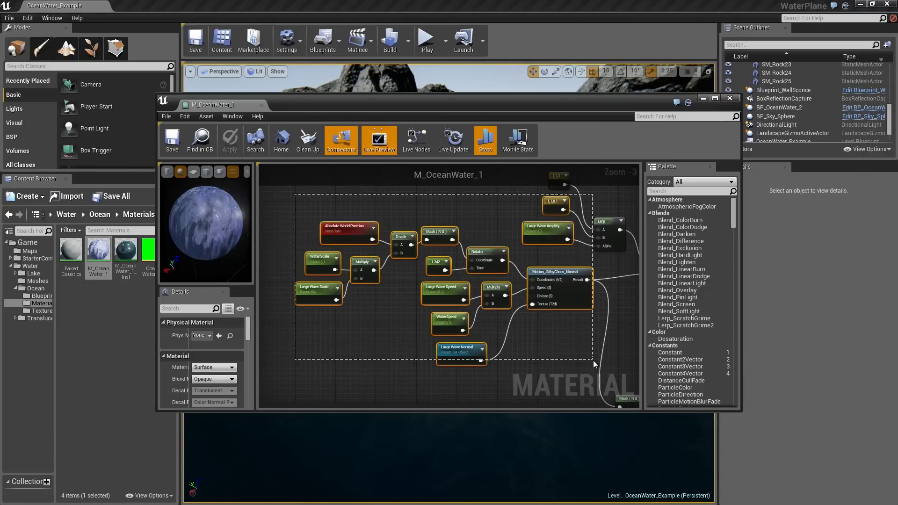
pyautogui.click(342, 235)
pyautogui.moveTo(342, 235); pyautogui.dragTo(302, 223)
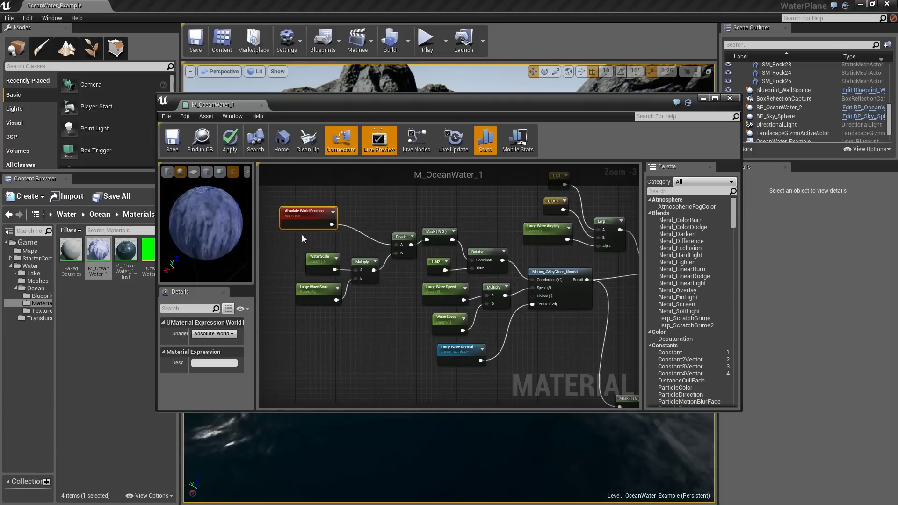
pyautogui.moveTo(315, 256); pyautogui.dragTo(305, 241)
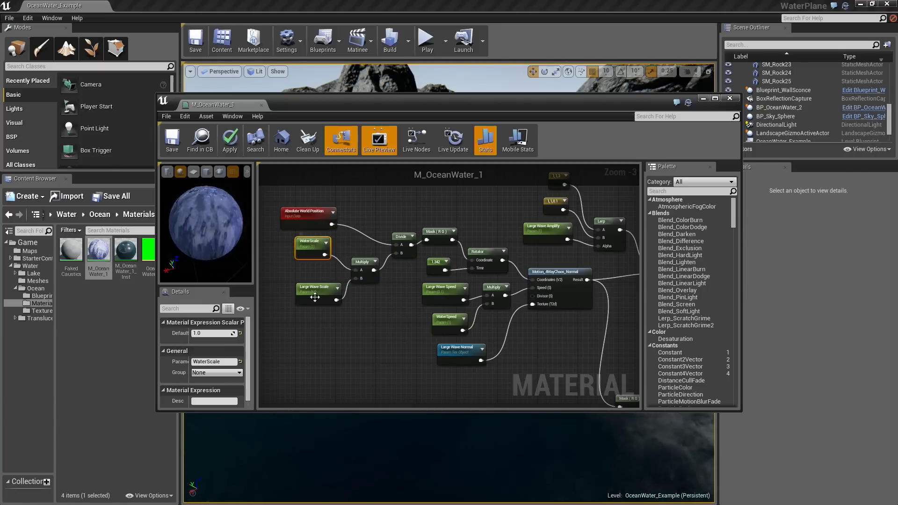
pyautogui.moveTo(314, 297); pyautogui.dragTo(308, 282)
pyautogui.moveTo(366, 269); pyautogui.dragTo(362, 265)
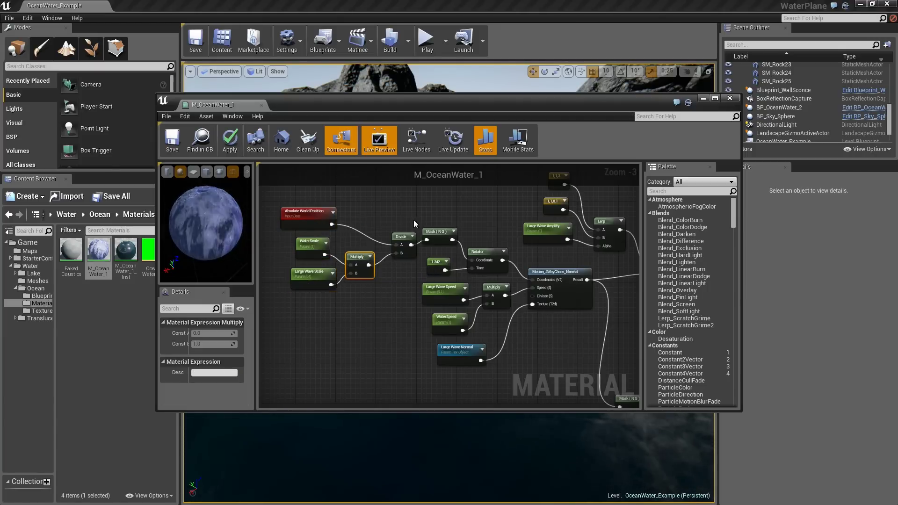
pyautogui.moveTo(400, 238); pyautogui.dragTo(385, 238)
pyautogui.moveTo(439, 230); pyautogui.dragTo(433, 235)
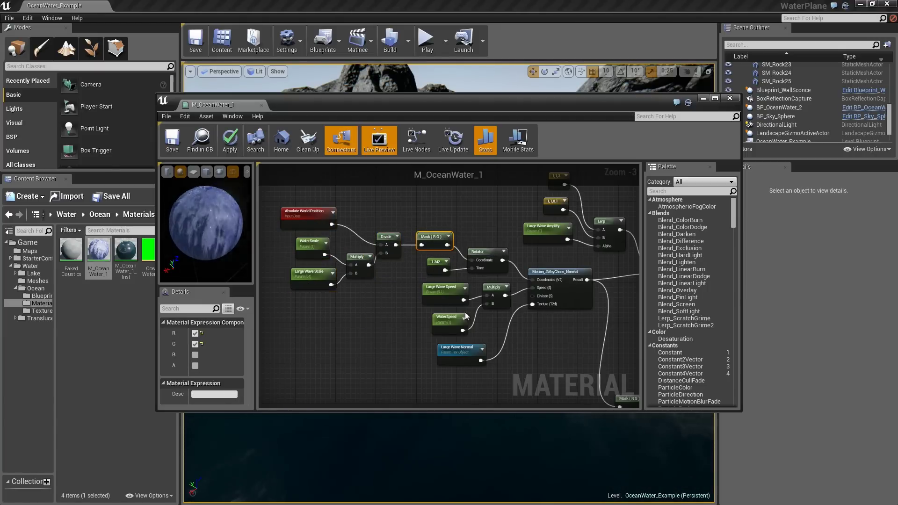
# Step: Start previewing the Motion_4WayChaos_Normal node of the large-wave network
pyautogui.moveTo(445, 350); pyautogui.dragTo(376, 350, button='right')
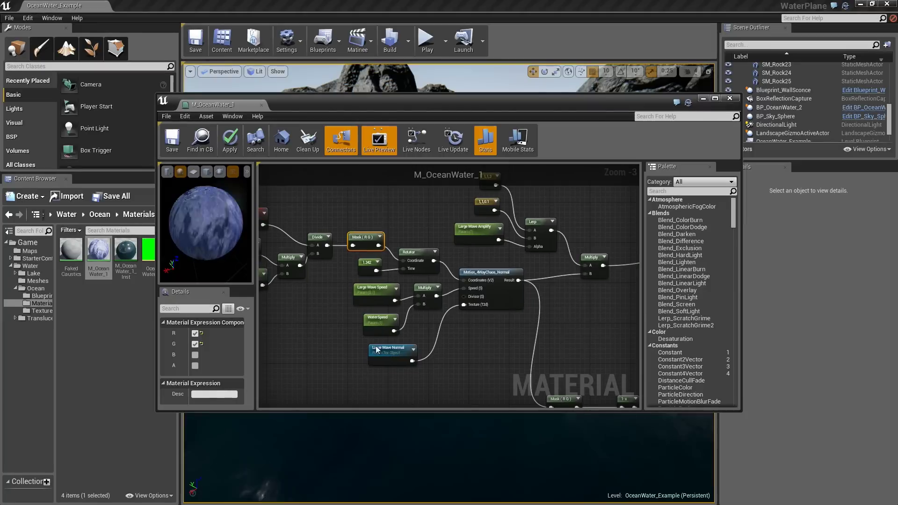
pyautogui.click(479, 275)
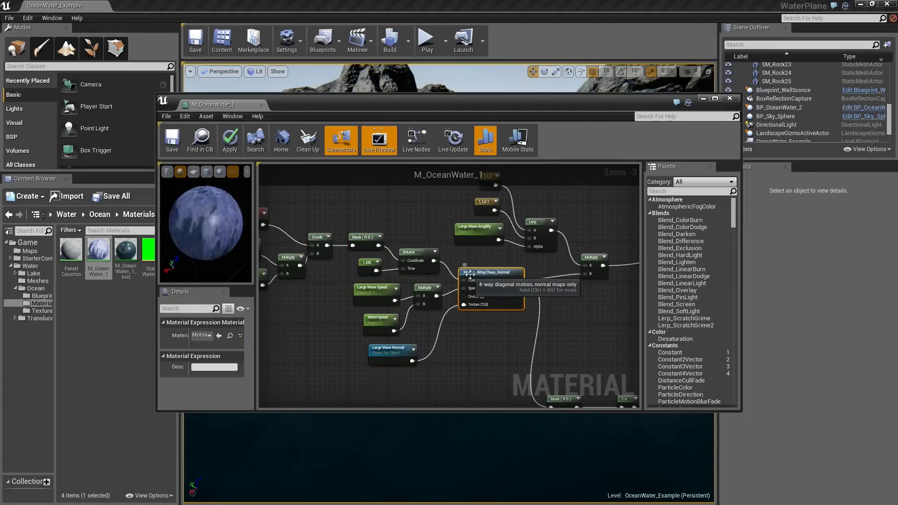
pyautogui.rightClick(505, 271)
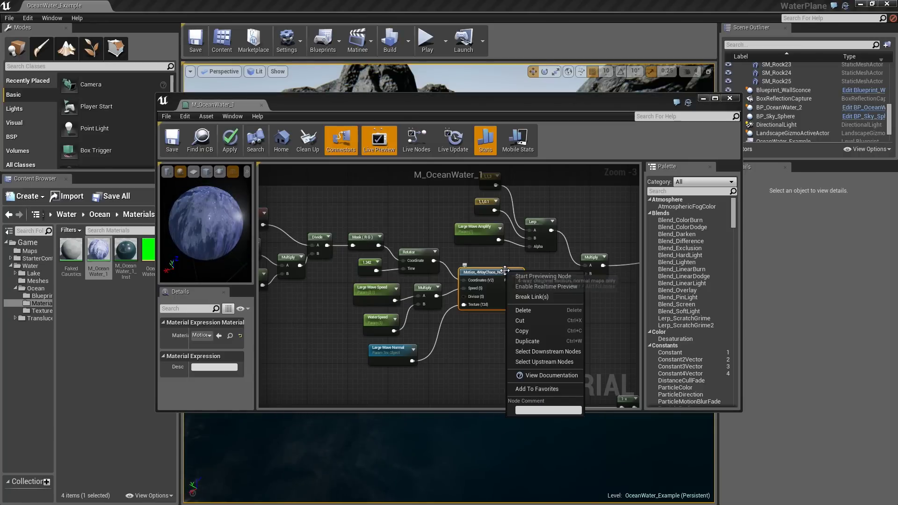
pyautogui.click(514, 277)
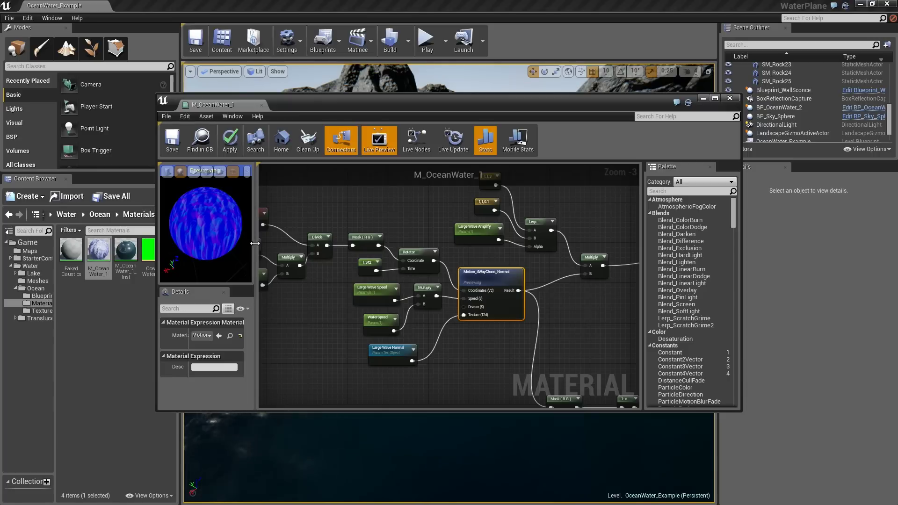
# Step: Widen the material preview, inspect the moving wave normals up close, and stop previewing the Motion_4WayChaos_Normal node
pyautogui.moveTo(255, 248); pyautogui.dragTo(289, 238)
pyautogui.moveTo(241, 227); pyautogui.dragTo(241, 273, button='right')
pyautogui.moveTo(240, 233)
pyautogui.mouseDown()
pyautogui.moveTo(240, 252)
pyautogui.moveTo(239, 242)
pyautogui.mouseUp()
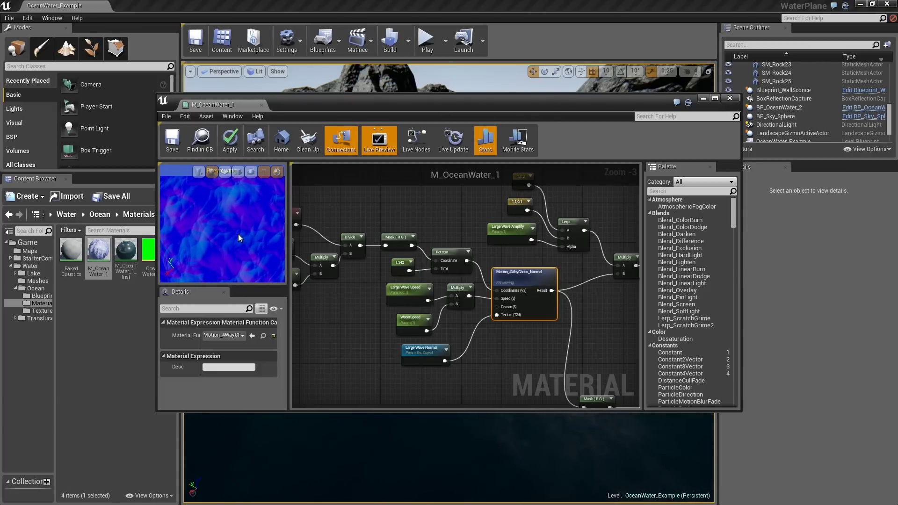
pyautogui.moveTo(240, 238); pyautogui.dragTo(240, 245)
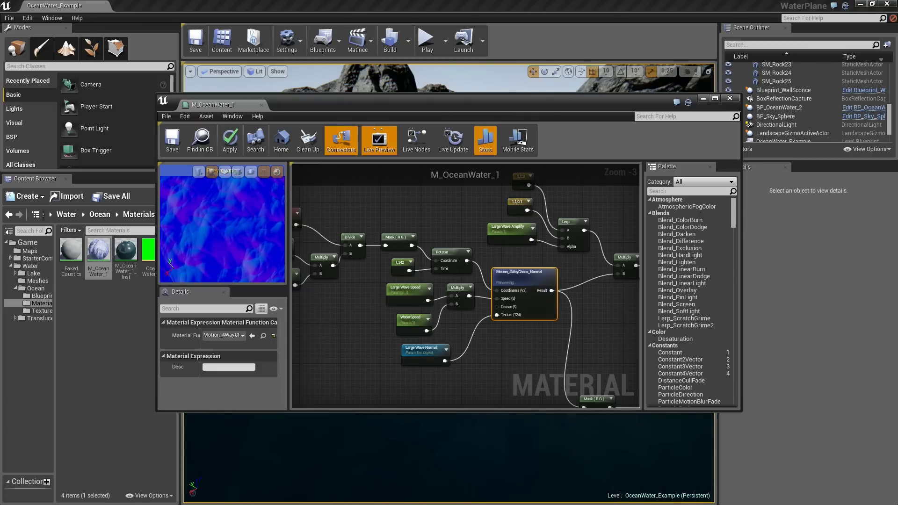
pyautogui.rightClick(522, 280)
pyautogui.click(533, 284)
# Step: Select the small-wave normal nodes above the large-wave network, from Absolute World Position through the amplify Lerp, to examine them
pyautogui.scroll(-2, 473, 311)
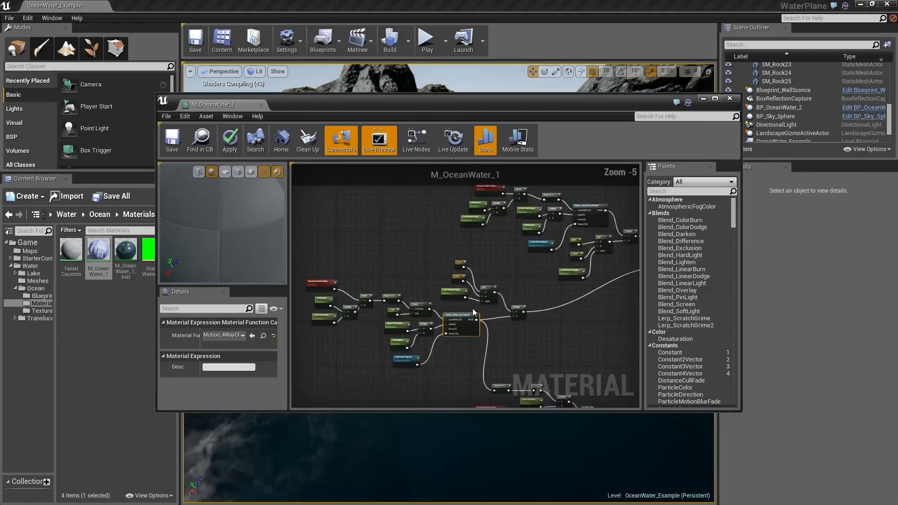
pyautogui.scroll(-3, 473, 312)
pyautogui.moveTo(491, 285); pyautogui.dragTo(423, 292, button='right')
pyautogui.scroll(3, 416, 289)
pyautogui.moveTo(371, 203); pyautogui.dragTo(493, 281)
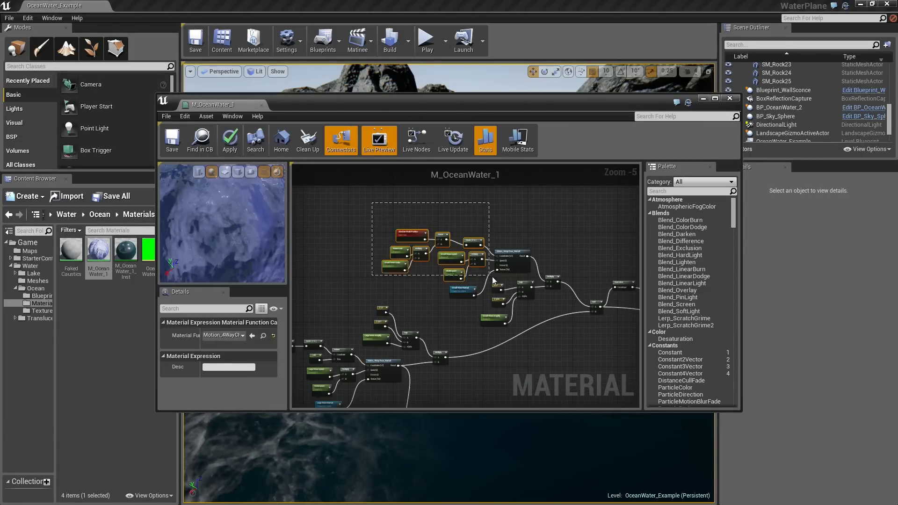
pyautogui.moveTo(545, 301); pyautogui.dragTo(546, 301)
pyautogui.moveTo(569, 357); pyautogui.dragTo(526, 349, button='right')
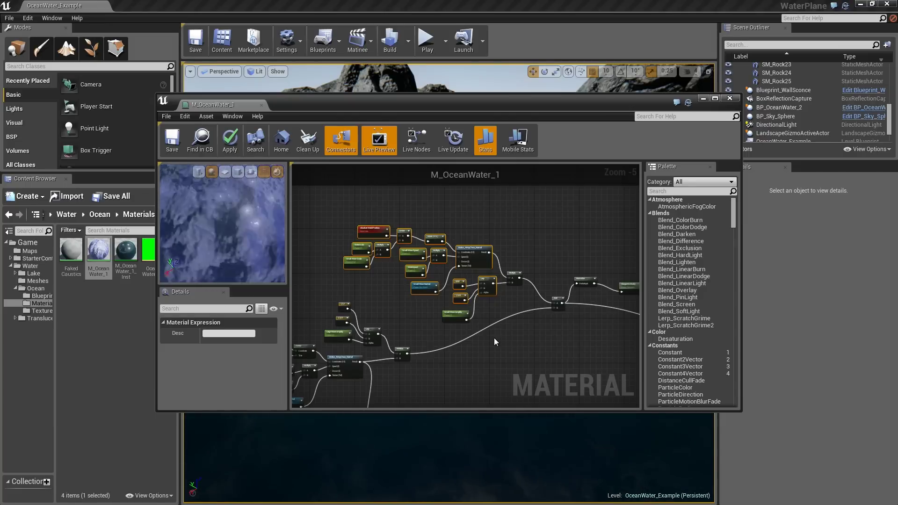
# Step: Move the Ocean Water Color and Ocean Water Fresnel Color nodes with their two Multiply nodes slightly farther from the Fresnel node
pyautogui.scroll(2, 494, 338)
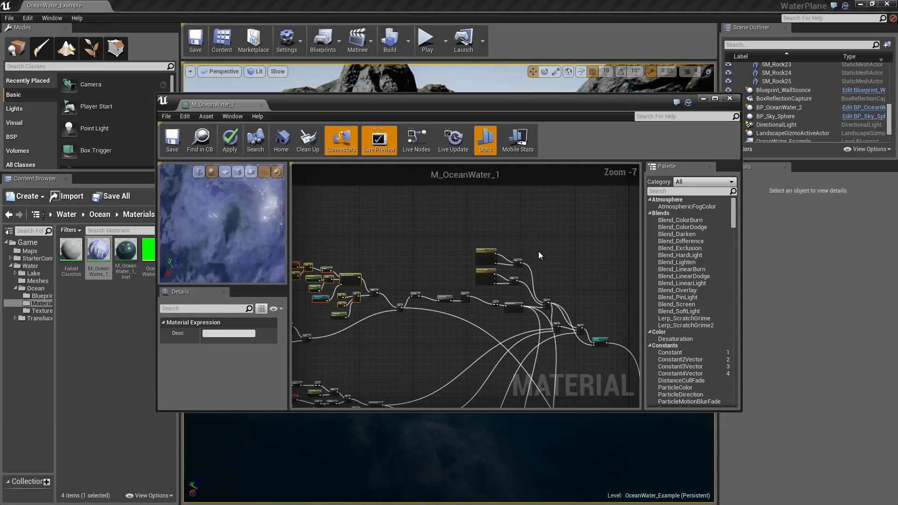
pyautogui.scroll(2, 489, 279)
pyautogui.moveTo(489, 280); pyautogui.dragTo(556, 237, button='right')
pyautogui.click(391, 311)
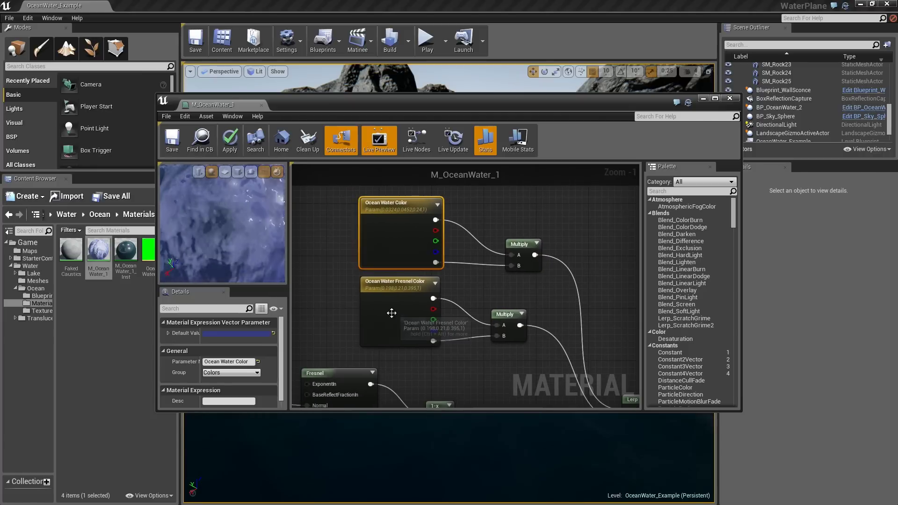
pyautogui.moveTo(360, 327); pyautogui.dragTo(359, 327)
pyautogui.moveTo(383, 326); pyautogui.dragTo(365, 300)
pyautogui.click(330, 299)
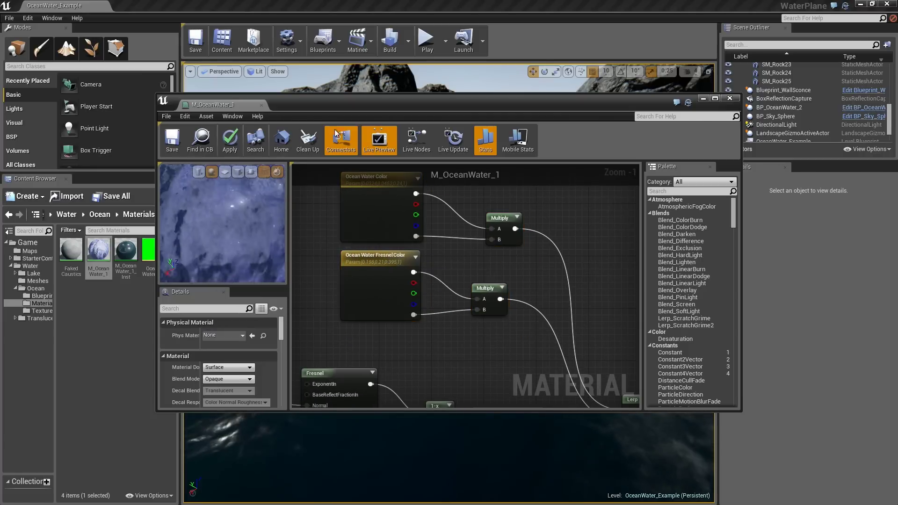
# Step: Uncover the level viewport to look at the water's color toward the rocks and straight down, and return to the material graph
pyautogui.moveTo(319, 98); pyautogui.dragTo(595, 442)
pyautogui.moveTo(493, 293); pyautogui.dragTo(481, 263, button='right')
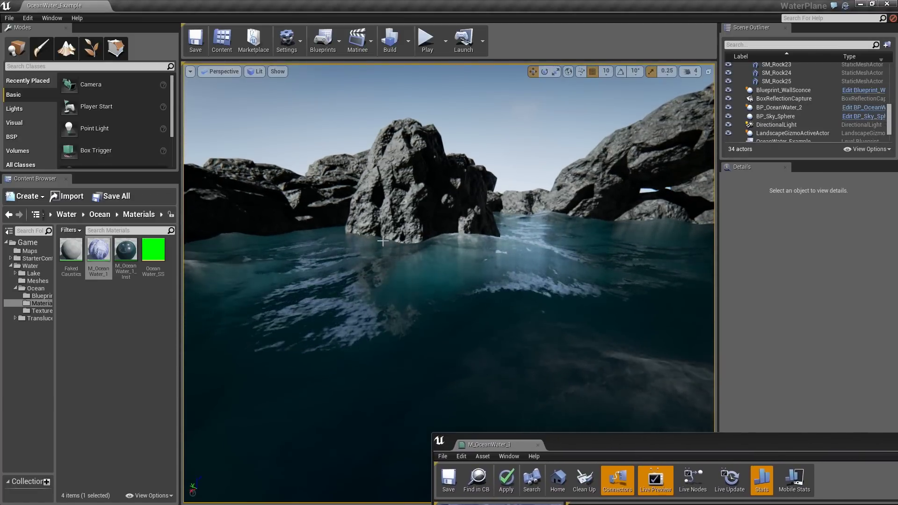
pyautogui.moveTo(547, 321); pyautogui.dragTo(547, 407, button='right')
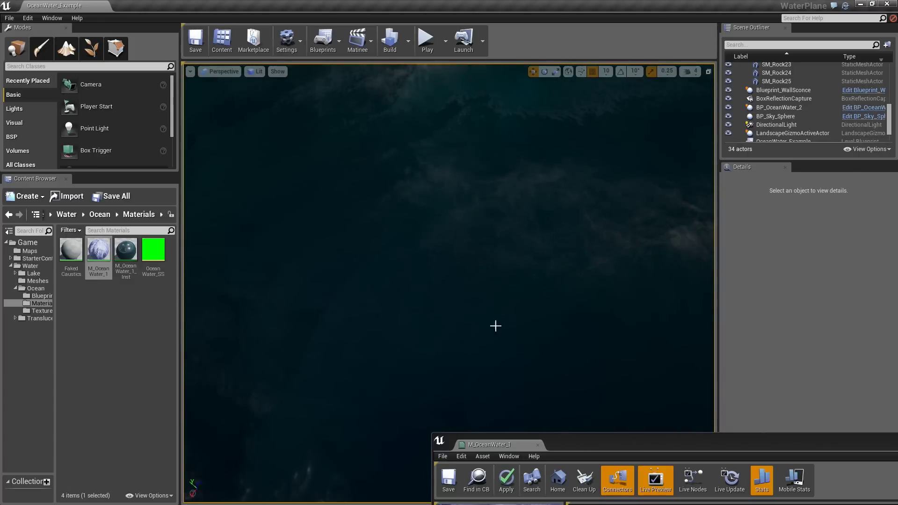
pyautogui.moveTo(666, 440); pyautogui.dragTo(395, 132)
# Step: Preview the Lerp node that blends the two water colors in a widened material preview, and stop previewing it
pyautogui.click(540, 313)
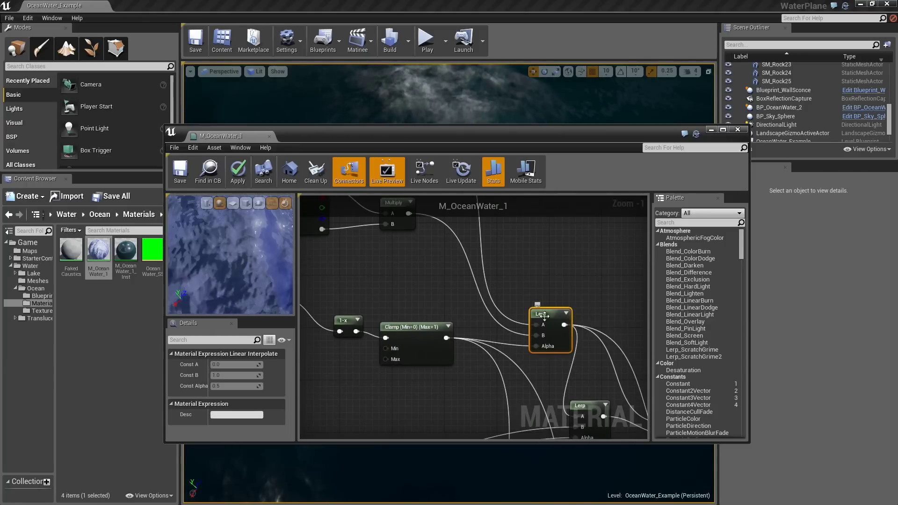
pyautogui.rightClick(540, 315)
pyautogui.click(558, 324)
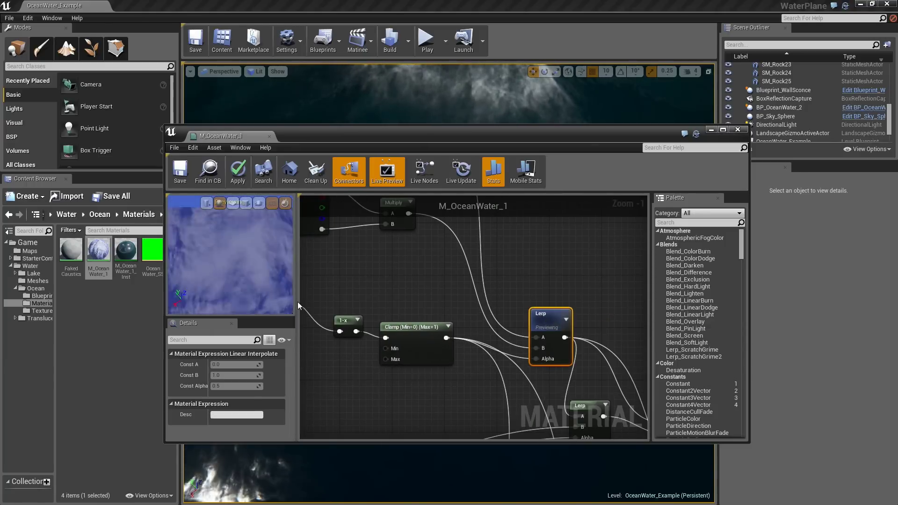
pyautogui.moveTo(296, 307); pyautogui.dragTo(365, 307)
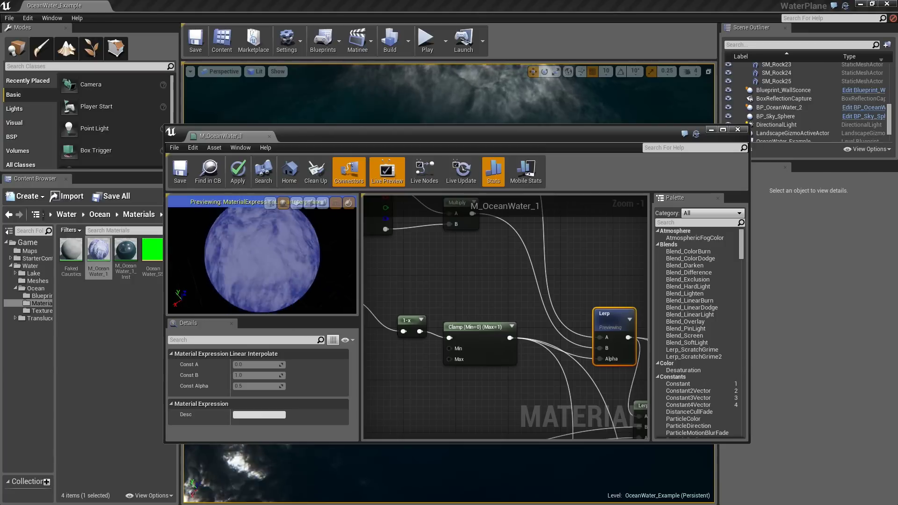
pyautogui.moveTo(304, 225); pyautogui.dragTo(284, 254)
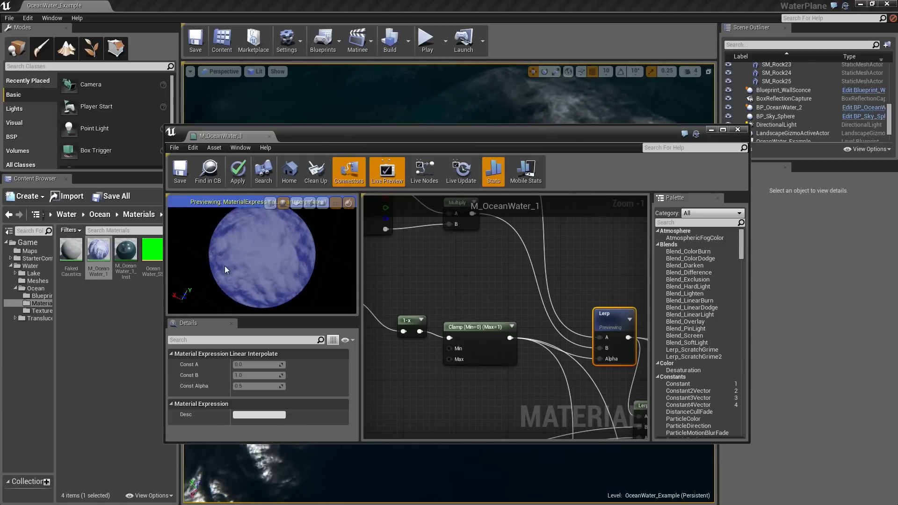
pyautogui.rightClick(609, 314)
pyautogui.click(617, 318)
# Step: Select the Add Sea Foam switch after the chain of Lerp nodes and move it up and away from the last Lerp
pyautogui.moveTo(589, 352); pyautogui.dragTo(406, 299, button='right')
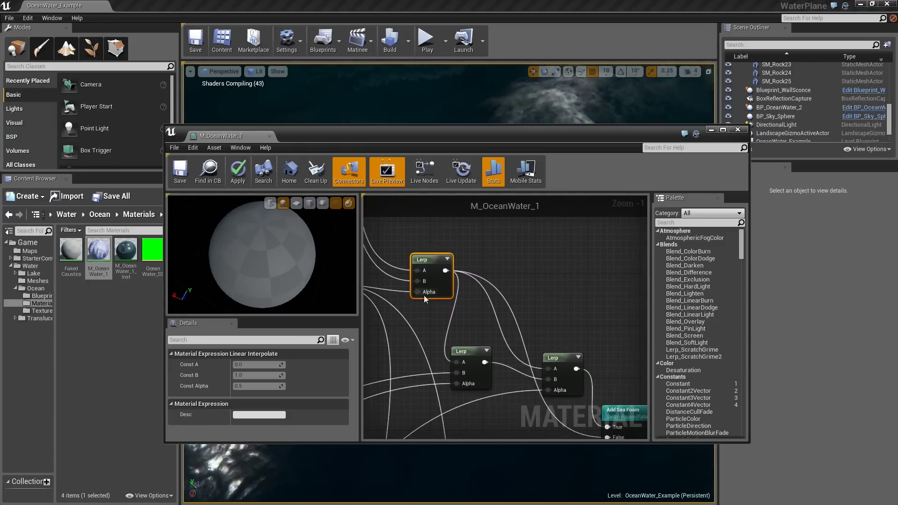
pyautogui.scroll(-2, 424, 295)
pyautogui.moveTo(528, 342); pyautogui.dragTo(467, 277, button='right')
pyautogui.click(531, 330)
pyautogui.scroll(3, 466, 263)
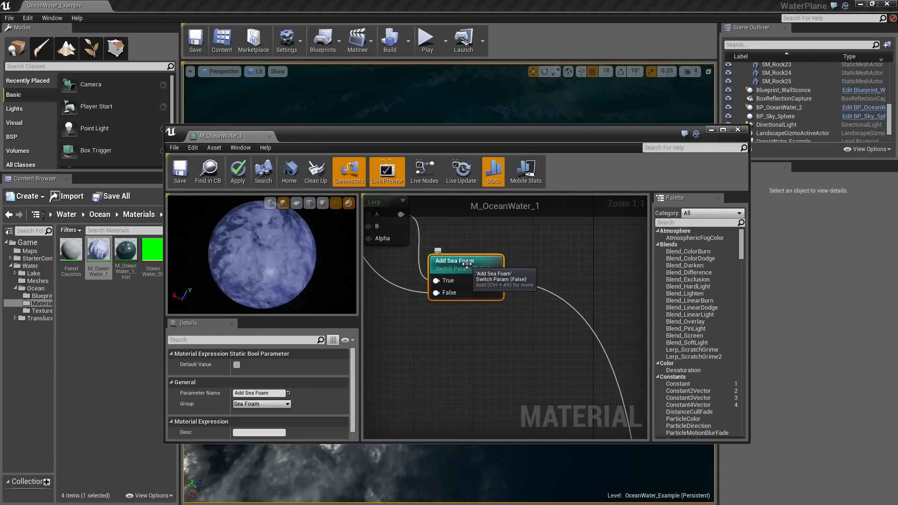
pyautogui.moveTo(466, 263); pyautogui.dragTo(483, 261)
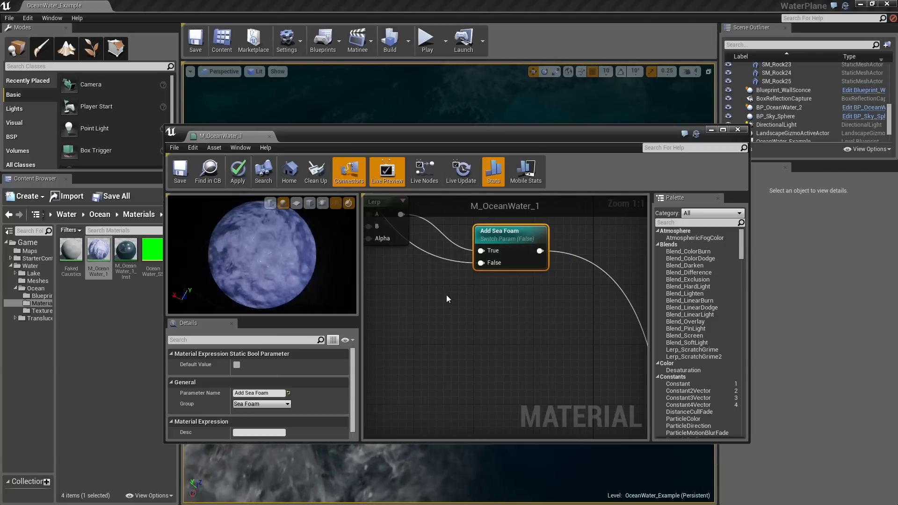
pyautogui.moveTo(447, 295); pyautogui.dragTo(468, 311, button='right')
pyautogui.scroll(-3, 467, 309)
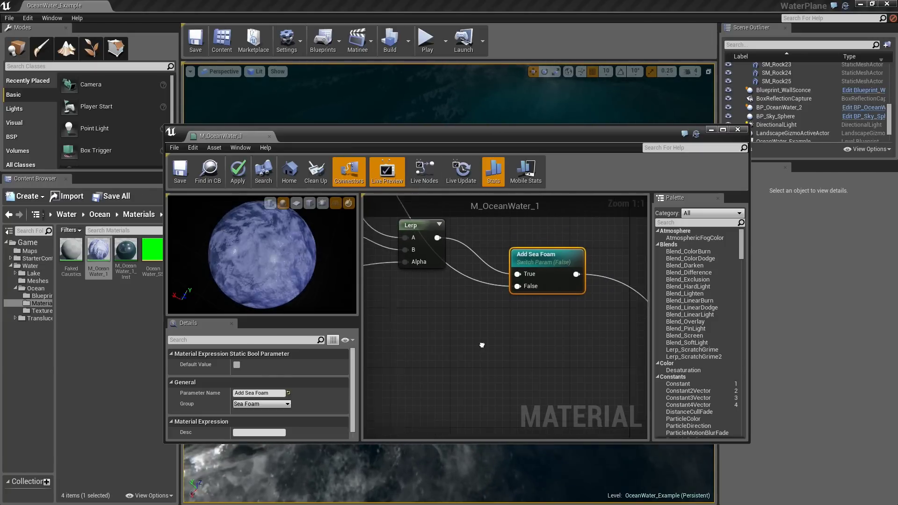
# Step: Check the water around the rocks in the level viewport, and examine the sea foam scale, speed and distortion nodes in the material graph
pyautogui.moveTo(378, 152); pyautogui.dragTo(388, 363)
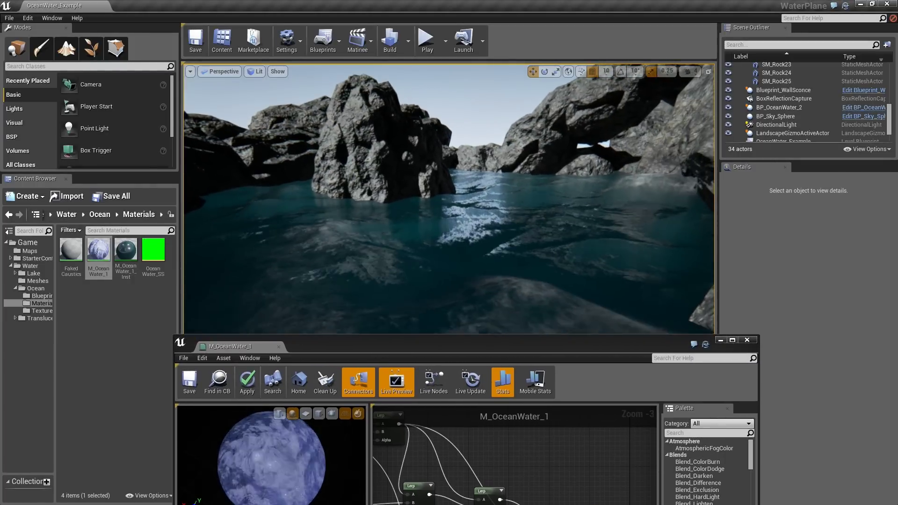
pyautogui.moveTo(437, 347); pyautogui.dragTo(422, 134)
pyautogui.scroll(-6, 467, 257)
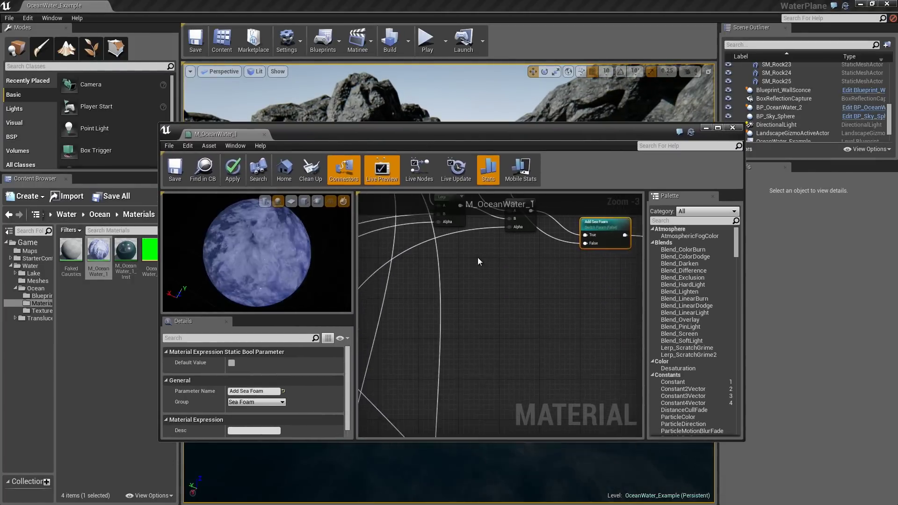
pyautogui.moveTo(465, 304); pyautogui.dragTo(506, 273, button='right')
pyautogui.scroll(6, 526, 293)
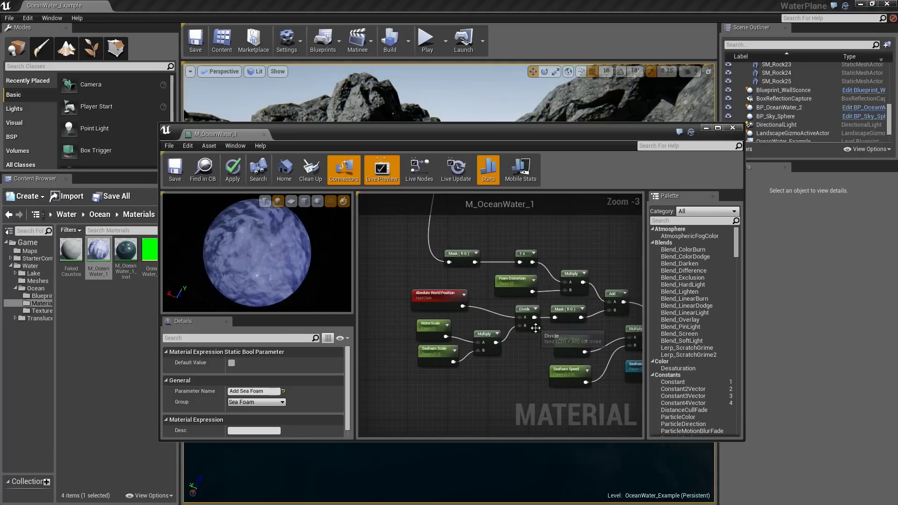
pyautogui.moveTo(535, 328); pyautogui.dragTo(493, 311, button='right')
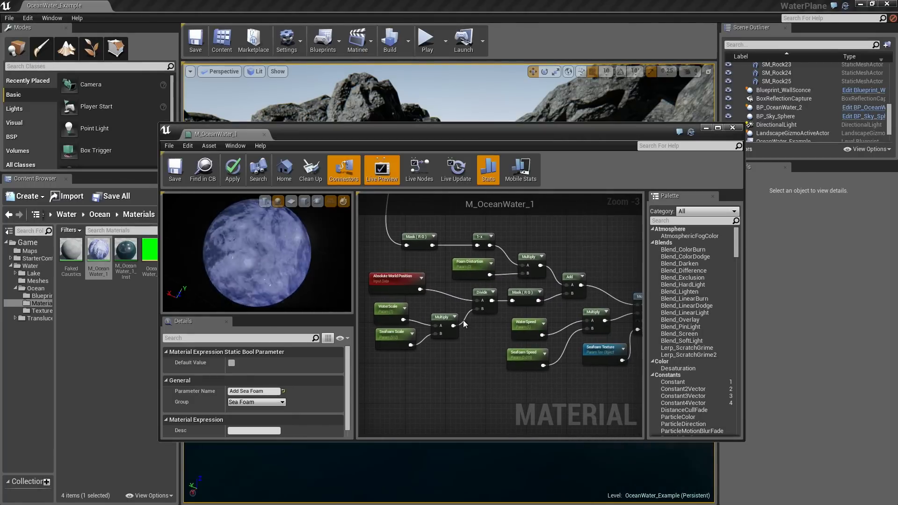
# Step: Trace the foam distortion input back to the large-wave Motion_4WayChaos_Normal node and select that node
pyautogui.moveTo(407, 228); pyautogui.dragTo(514, 371, button='right')
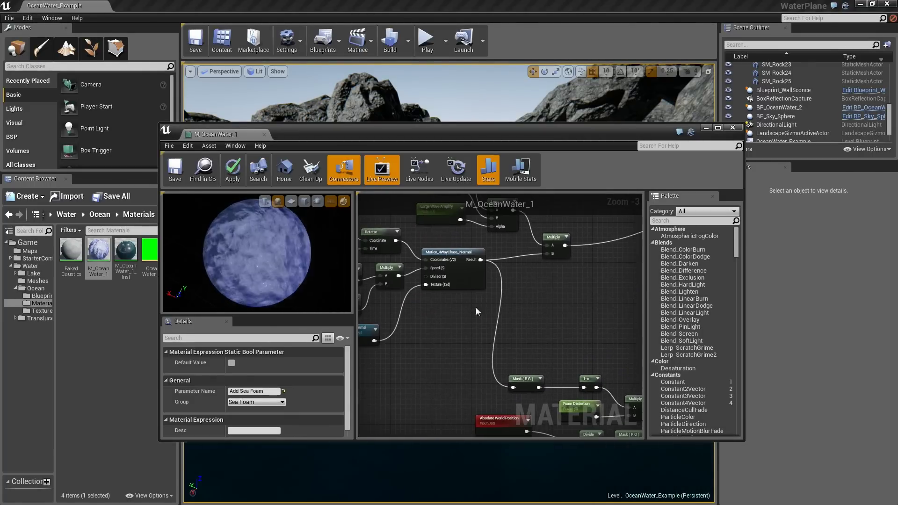
pyautogui.click(460, 249)
pyautogui.moveTo(618, 428); pyautogui.dragTo(483, 299, button='right')
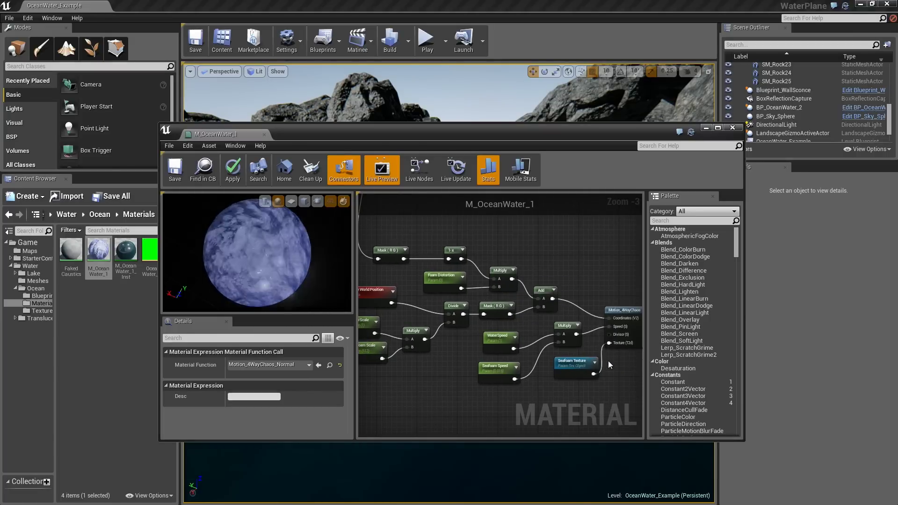
# Step: Preview the sea foam's Motion_4WayChaos node, inspect the moving foam up close, and stop previewing it
pyautogui.moveTo(611, 371); pyautogui.dragTo(416, 359, button='right')
pyautogui.click(437, 298)
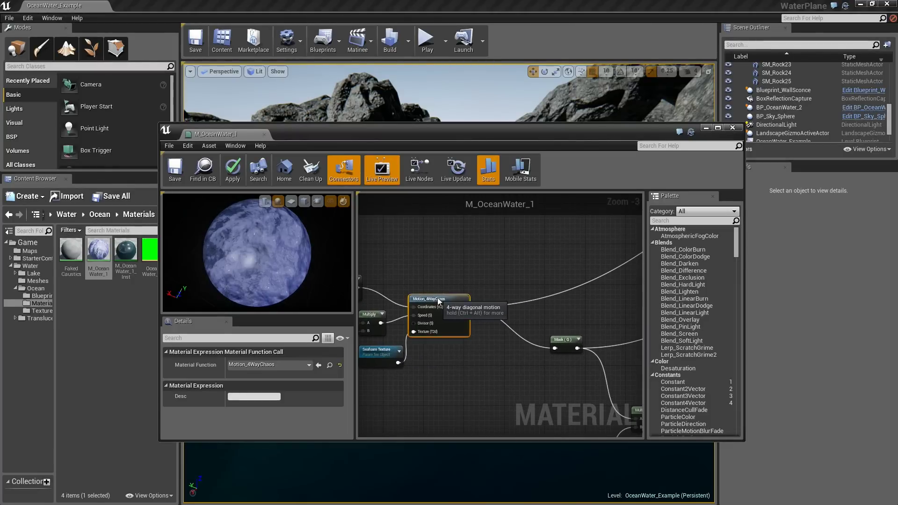
pyautogui.rightClick(437, 298)
pyautogui.click(446, 304)
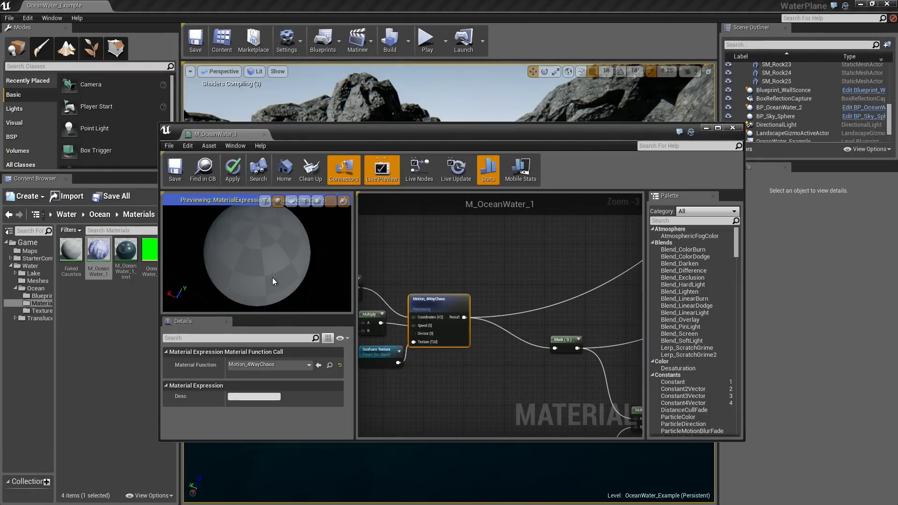
pyautogui.scroll(5, 270, 276)
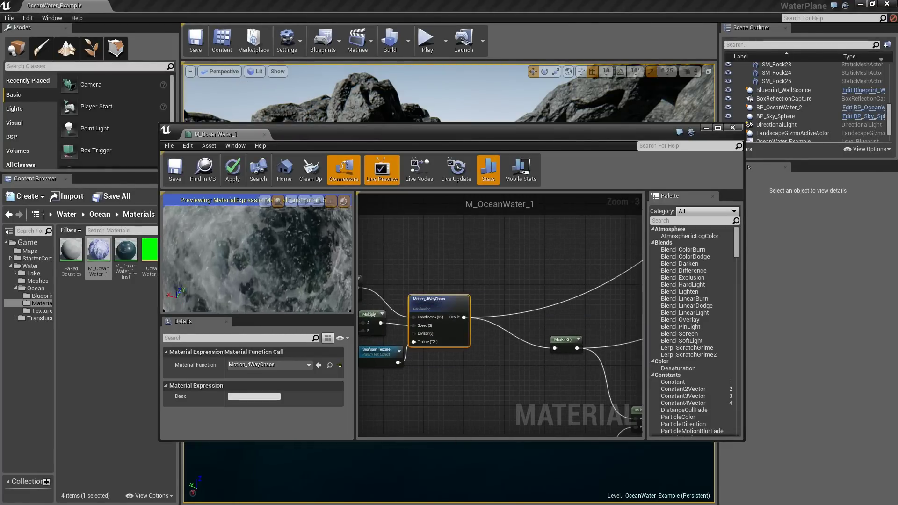
pyautogui.moveTo(270, 274); pyautogui.dragTo(274, 290)
pyautogui.scroll(-6, 270, 274)
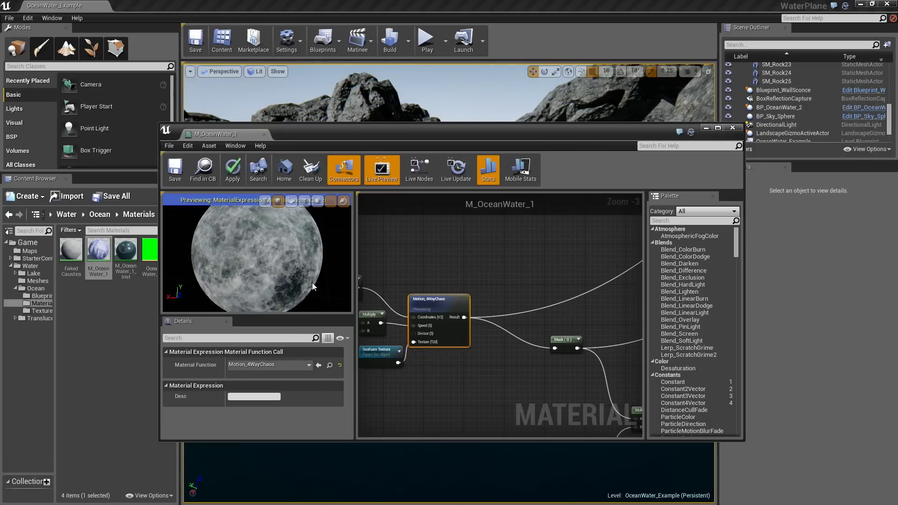
pyautogui.rightClick(448, 304)
pyautogui.click(458, 309)
# Step: Start previewing the Multiply node that combines the foam Mask with the Clamp, and view its result up close
pyautogui.scroll(-4, 466, 310)
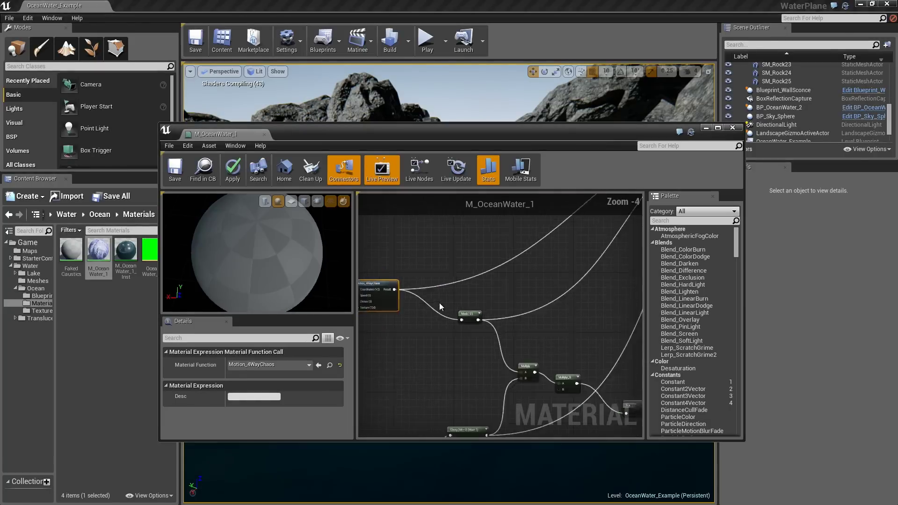
pyautogui.scroll(4, 451, 326)
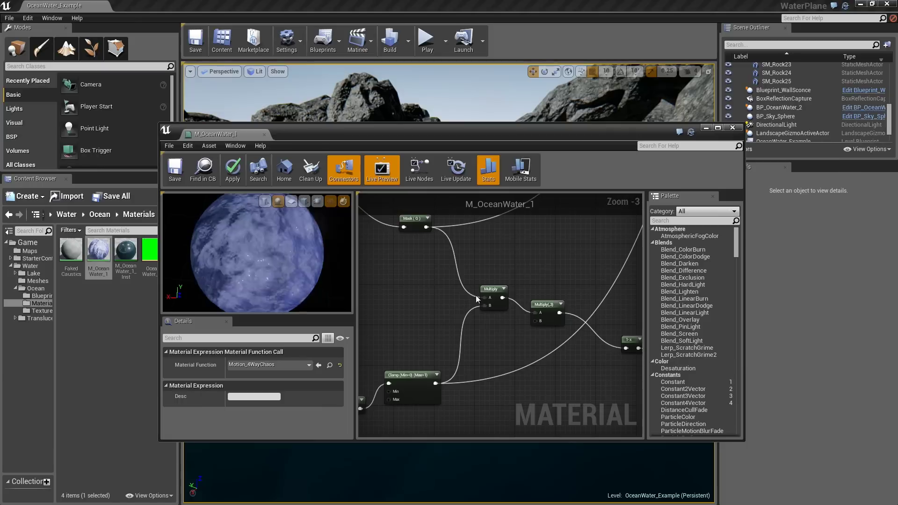
pyautogui.rightClick(497, 292)
pyautogui.click(534, 296)
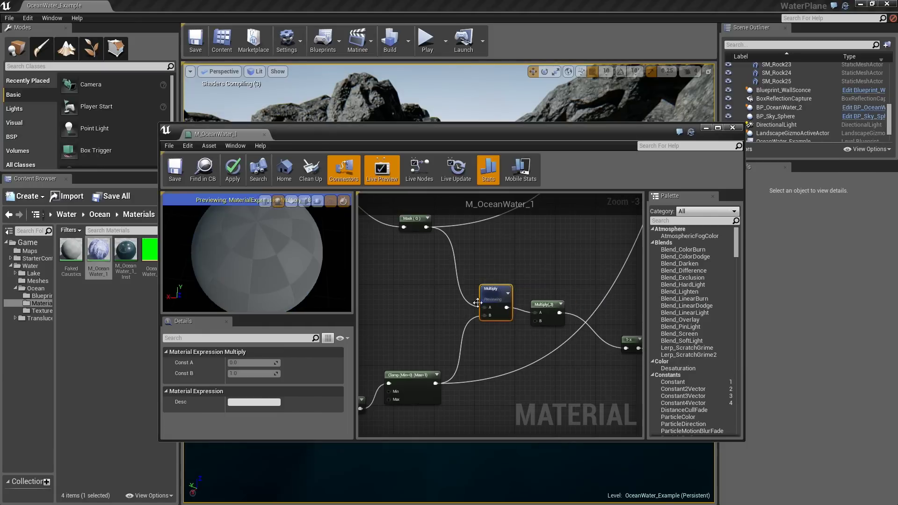
pyautogui.moveTo(299, 281); pyautogui.dragTo(300, 257, button='right')
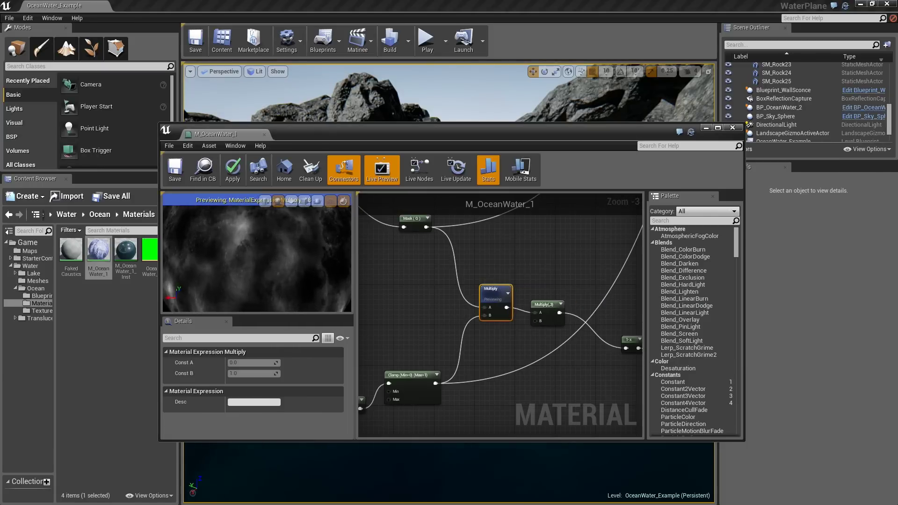
# Step: Enlarge the material editor and its preview to inspect the masked foam on the whole sphere, and narrow the preview again
pyautogui.moveTo(299, 280); pyautogui.dragTo(465, 288)
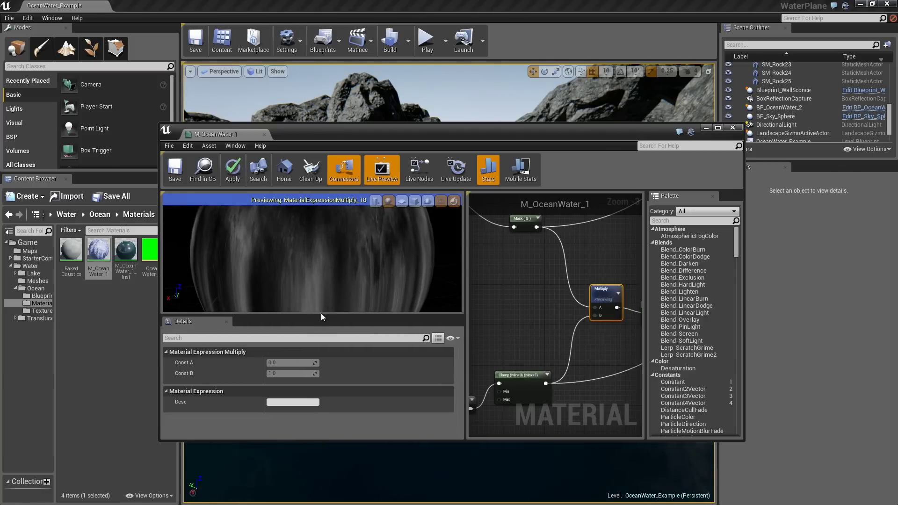
pyautogui.moveTo(362, 122); pyautogui.dragTo(362, 31)
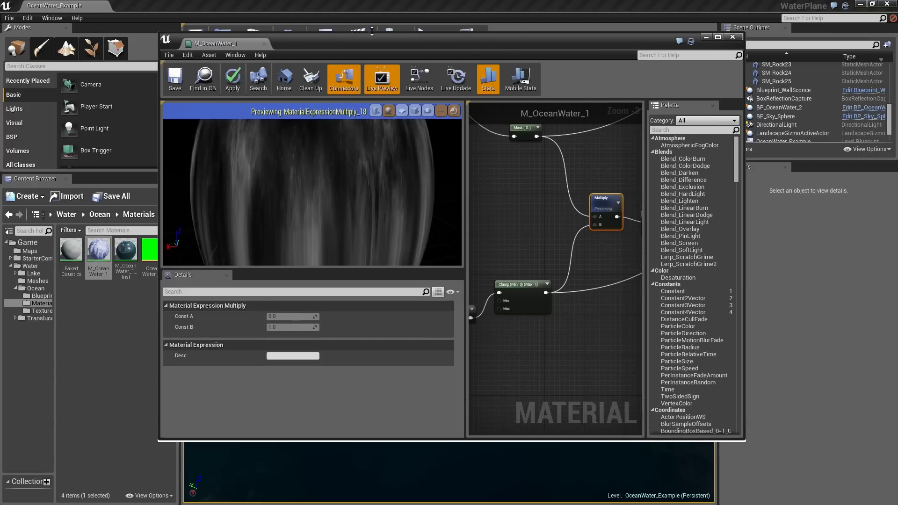
pyautogui.scroll(-4, 311, 190)
pyautogui.moveTo(312, 190); pyautogui.dragTo(311, 206)
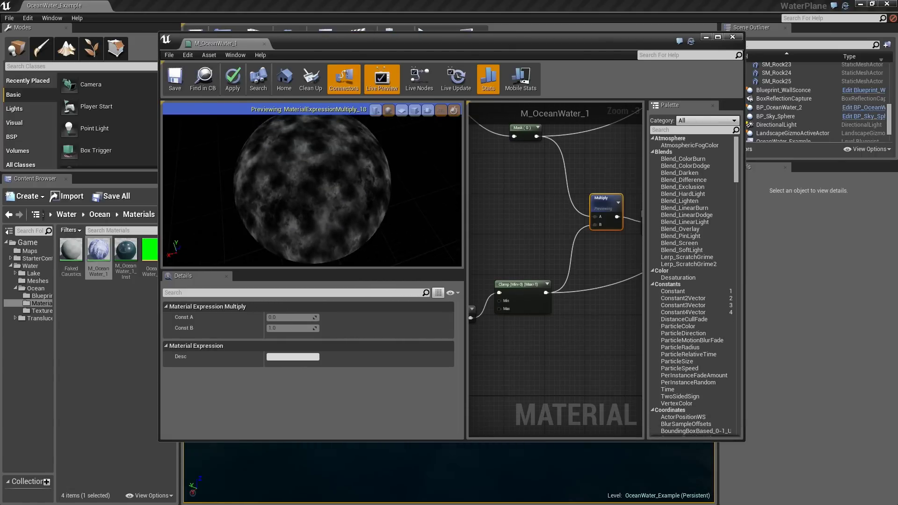
pyautogui.moveTo(532, 230); pyautogui.dragTo(502, 232, button='right')
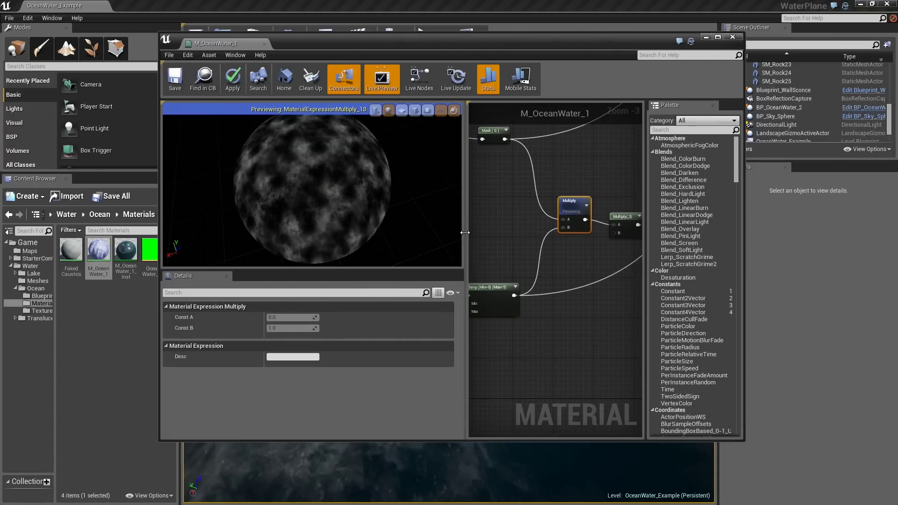
pyautogui.moveTo(465, 233); pyautogui.dragTo(371, 236)
# Step: Examine the reflection network, from Reflection Vector and Reflection Cubemap through the Multiply nodes with Reflection Amount and the Add Sea Foam switch
pyautogui.moveTo(500, 249); pyautogui.dragTo(410, 269, button='right')
pyautogui.scroll(-3, 410, 273)
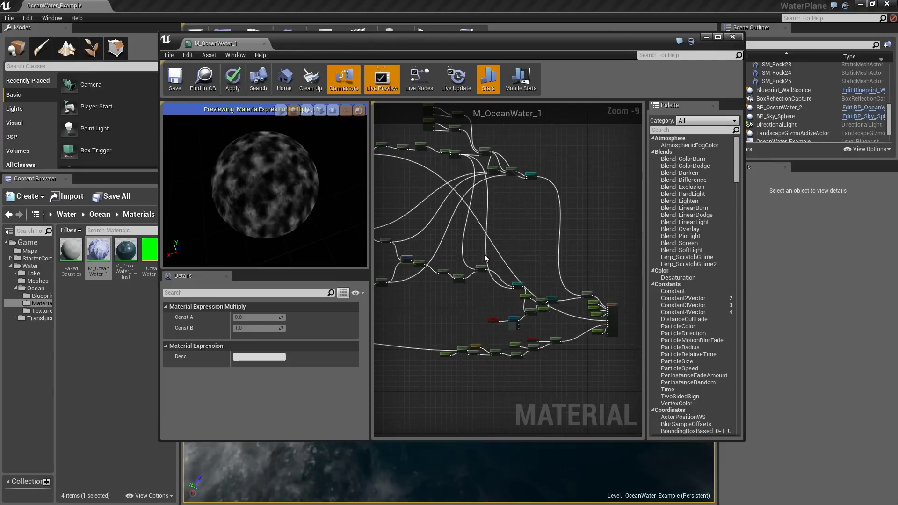
pyautogui.moveTo(539, 123); pyautogui.dragTo(545, 178, button='right')
pyautogui.scroll(2, 541, 173)
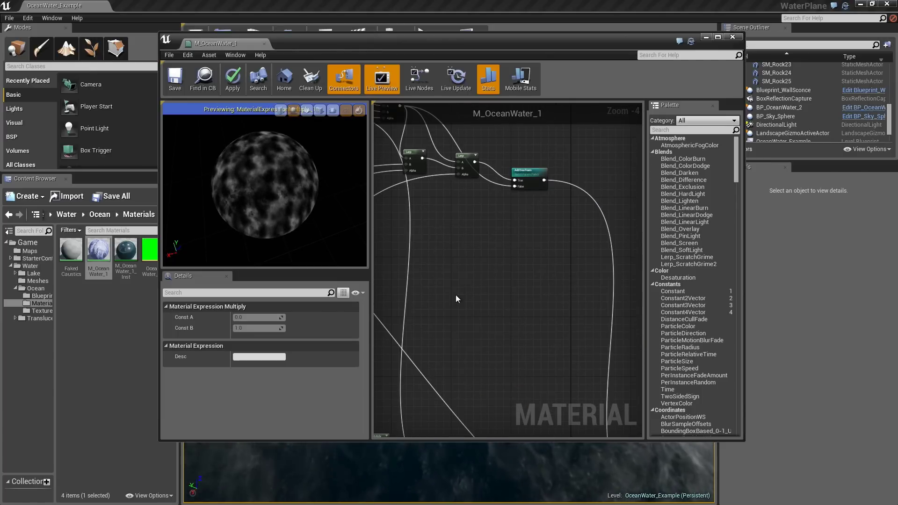
pyautogui.moveTo(455, 294); pyautogui.dragTo(508, 322, button='right')
pyautogui.scroll(1, 506, 266)
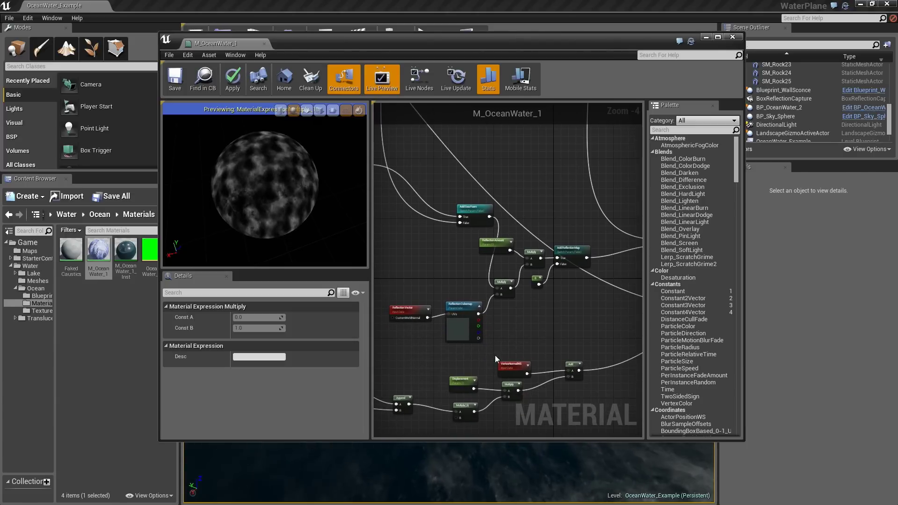
pyautogui.scroll(2, 486, 288)
pyautogui.moveTo(486, 289); pyautogui.dragTo(457, 364, button='right')
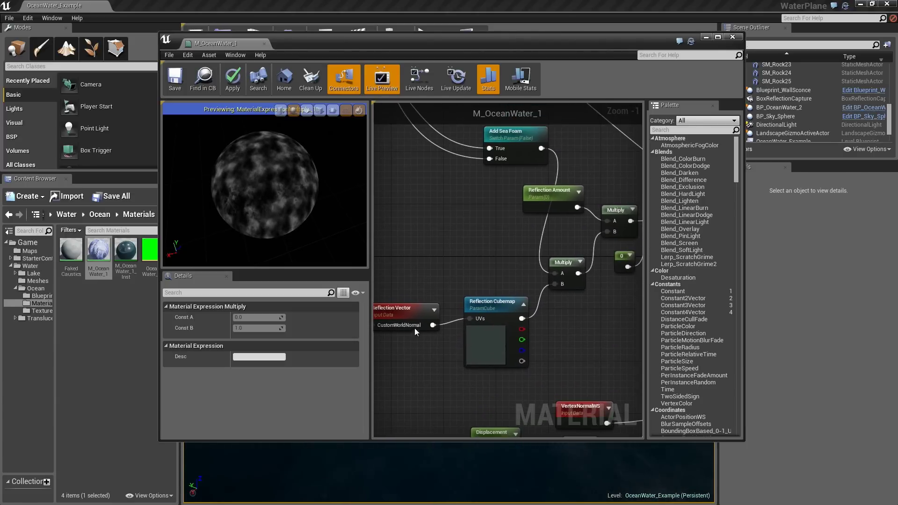
# Step: Move the Reflection Vector and Reflection Cubemap nodes and examine how the reflection chain feeds the Add Reflection Map switch
pyautogui.moveTo(412, 305); pyautogui.dragTo(400, 279)
pyautogui.click(497, 311)
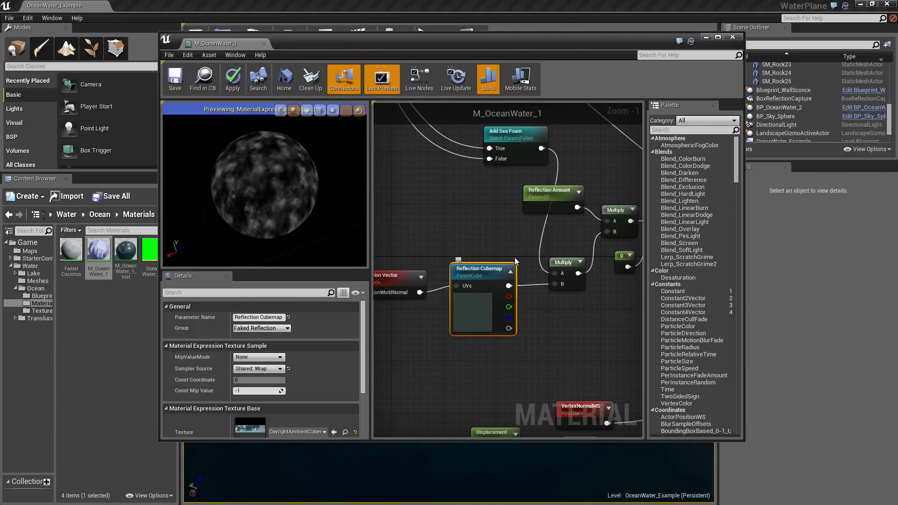
pyautogui.scroll(-1, 442, 262)
pyautogui.scroll(-1, 441, 262)
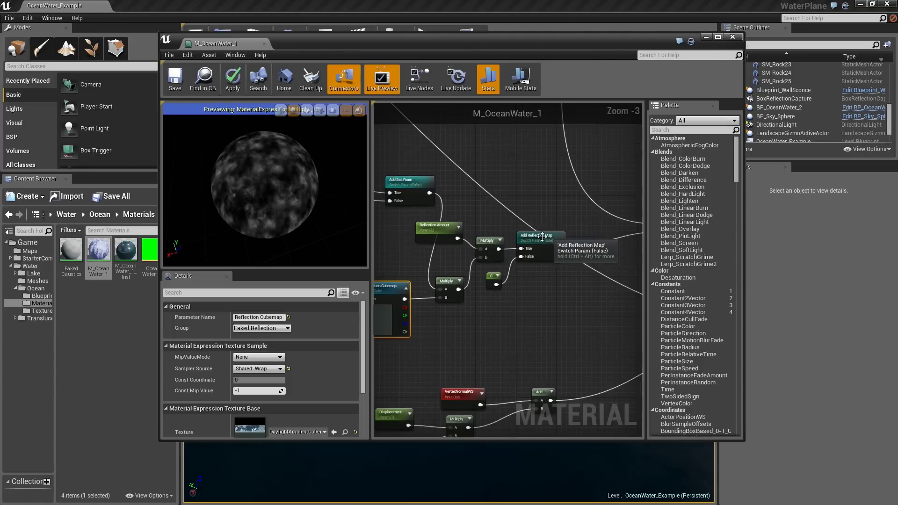
# Step: Rearrange the Add Sea Foam, Reflection Amount, Reflection Vector and Reflection Cubemap nodes around the Multiply nodes to tidy the reflection network
pyautogui.moveTo(448, 227); pyautogui.dragTo(560, 239, button='right')
pyautogui.moveTo(534, 193); pyautogui.dragTo(484, 193)
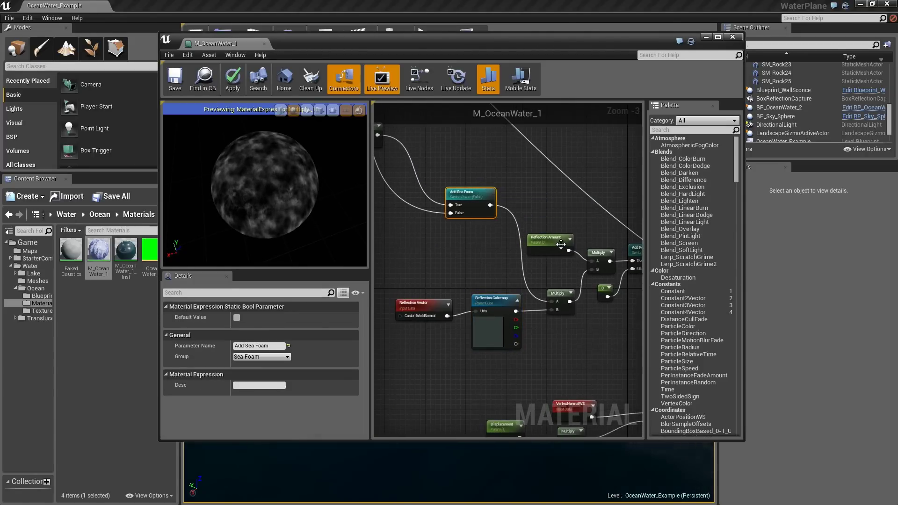
pyautogui.moveTo(564, 248); pyautogui.dragTo(553, 223)
pyautogui.moveTo(483, 194); pyautogui.dragTo(485, 242)
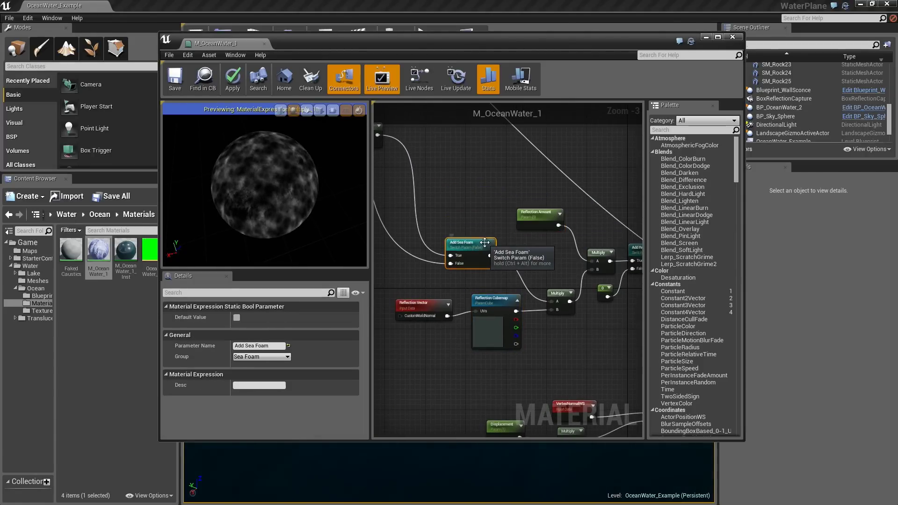
pyautogui.moveTo(498, 342); pyautogui.dragTo(498, 342)
pyautogui.moveTo(498, 342); pyautogui.dragTo(483, 344)
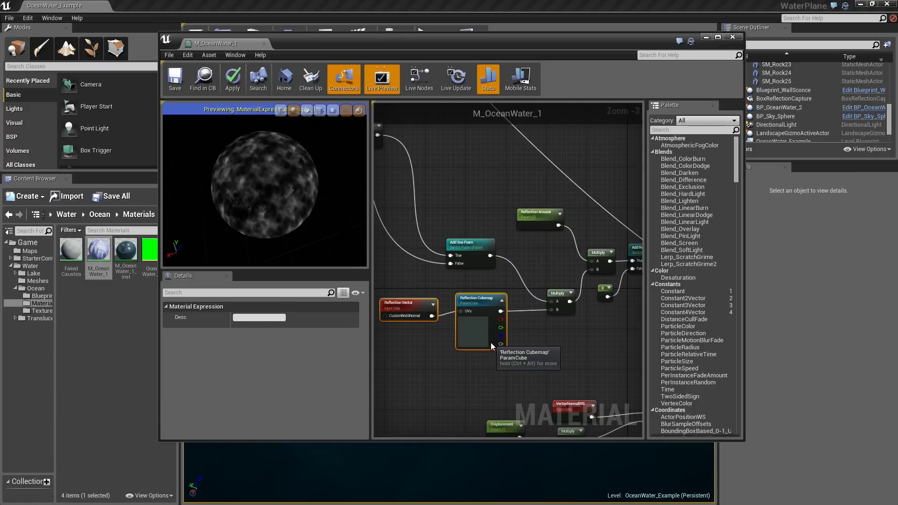
pyautogui.click(559, 347)
pyautogui.moveTo(560, 347); pyautogui.dragTo(516, 349, button='right')
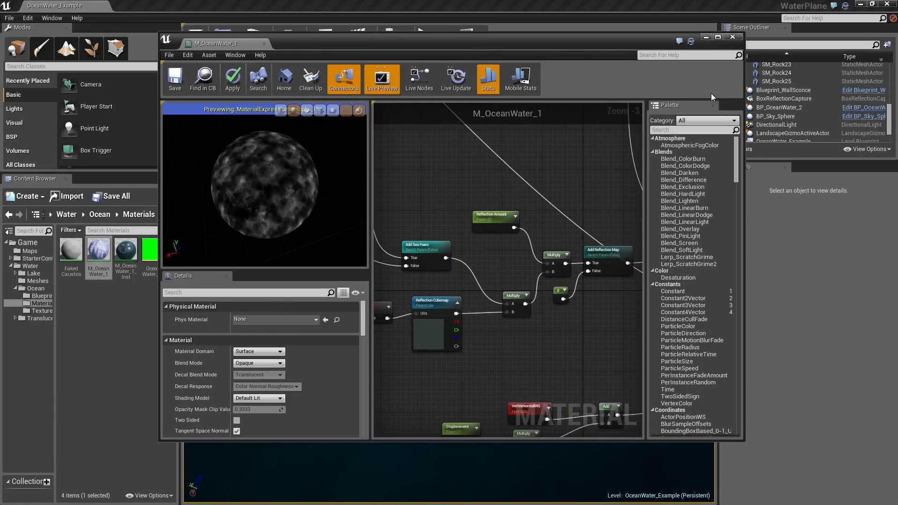
# Step: Close M_OceanWater_1 without applying the changes and open the M_OceanWater_1_Inst material instance
pyautogui.click(733, 38)
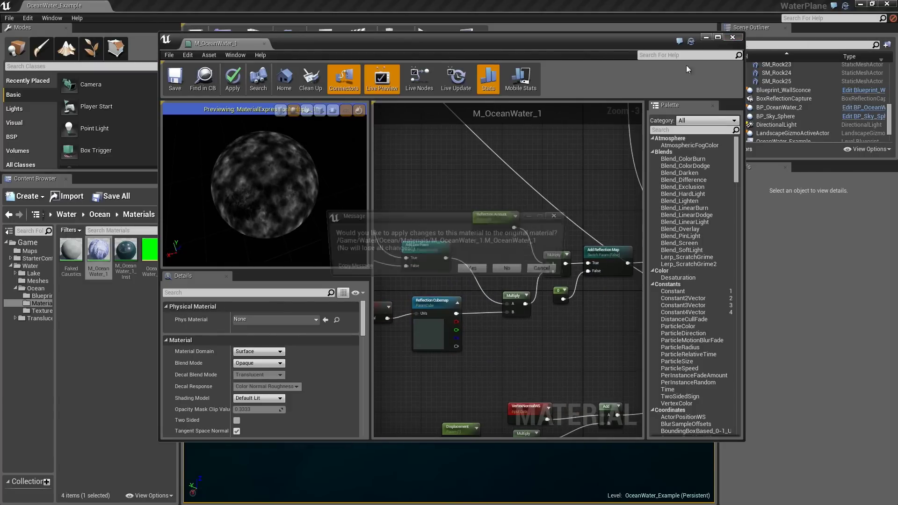
pyautogui.click(516, 268)
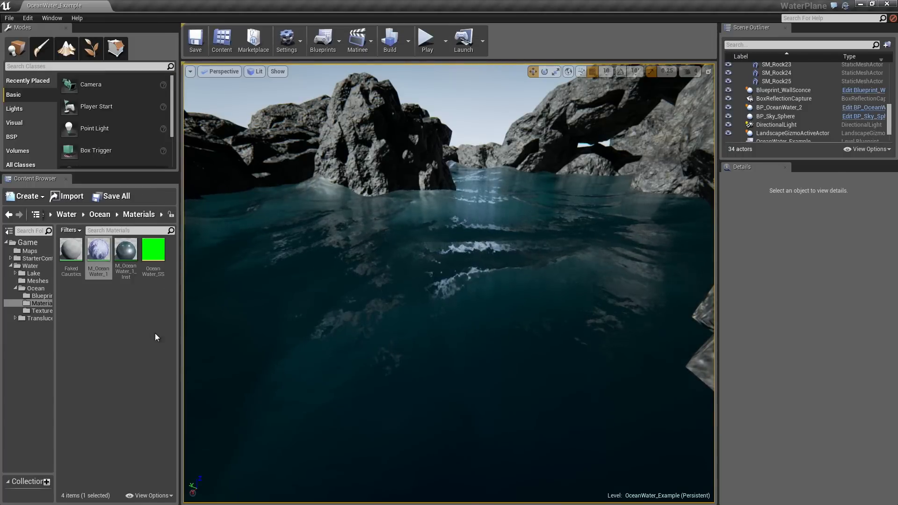
pyautogui.doubleClick(125, 251)
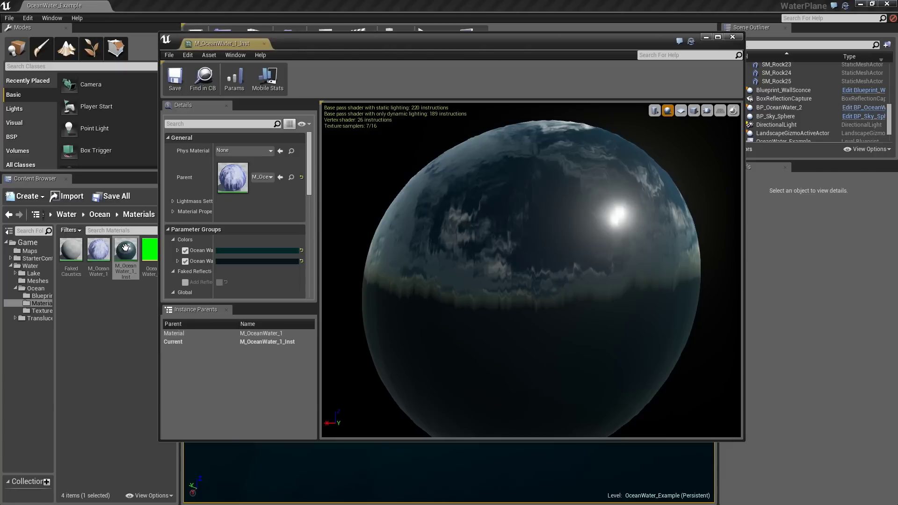
# Step: Inspect the material instance's preview sphere from several angles and distances
pyautogui.moveTo(531, 269); pyautogui.dragTo(559, 283)
pyautogui.moveTo(559, 282); pyautogui.dragTo(559, 318, button='right')
pyautogui.moveTo(559, 318); pyautogui.dragTo(634, 323)
pyautogui.moveTo(397, 247); pyautogui.dragTo(396, 247)
pyautogui.moveTo(482, 262); pyautogui.dragTo(622, 265)
pyautogui.moveTo(477, 263); pyautogui.dragTo(478, 219, button='middle')
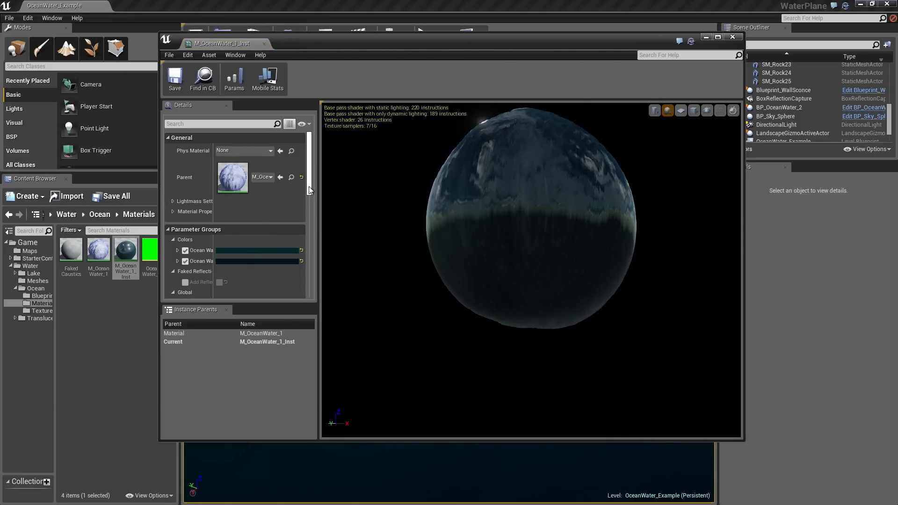
# Step: Make the instance's full parameter names readable and collapse the Global and Large Waves groups to bring up the Sea Foam parameters
pyautogui.moveTo(309, 187); pyautogui.dragTo(309, 228)
pyautogui.moveTo(315, 46); pyautogui.dragTo(302, 117)
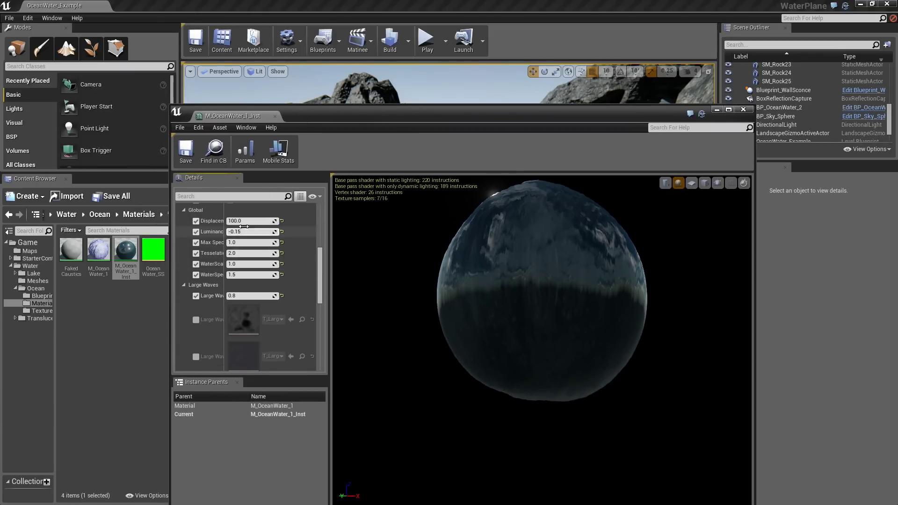
pyautogui.click(223, 213)
pyautogui.moveTo(224, 217); pyautogui.dragTo(269, 217)
pyautogui.click(184, 219)
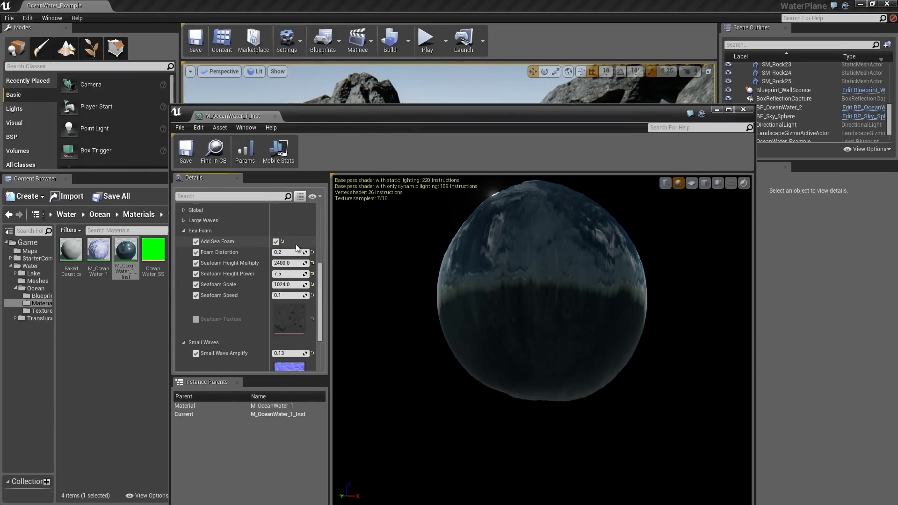
# Step: Turn off Add Sea Foam in the material instance and inspect the foam-free ocean in the level
pyautogui.click(276, 242)
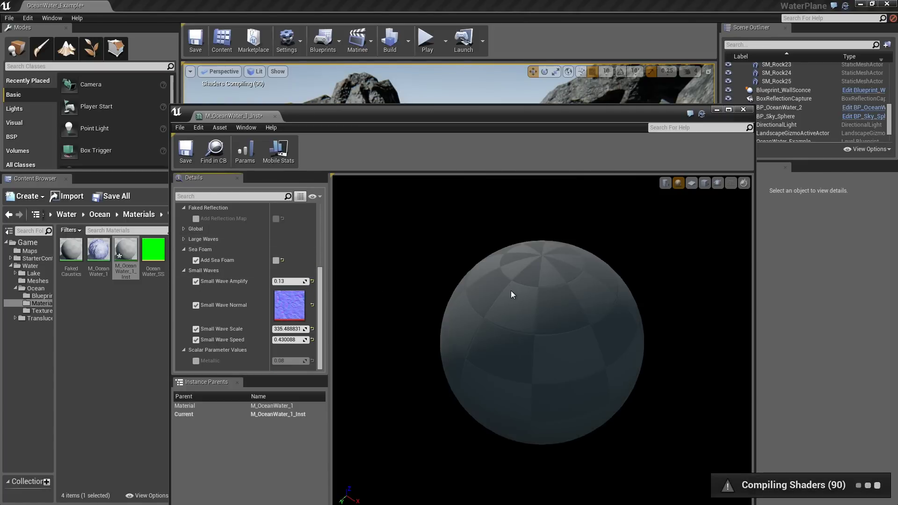
pyautogui.moveTo(472, 121); pyautogui.dragTo(457, 350)
pyautogui.moveTo(457, 350); pyautogui.dragTo(426, 345, button='right')
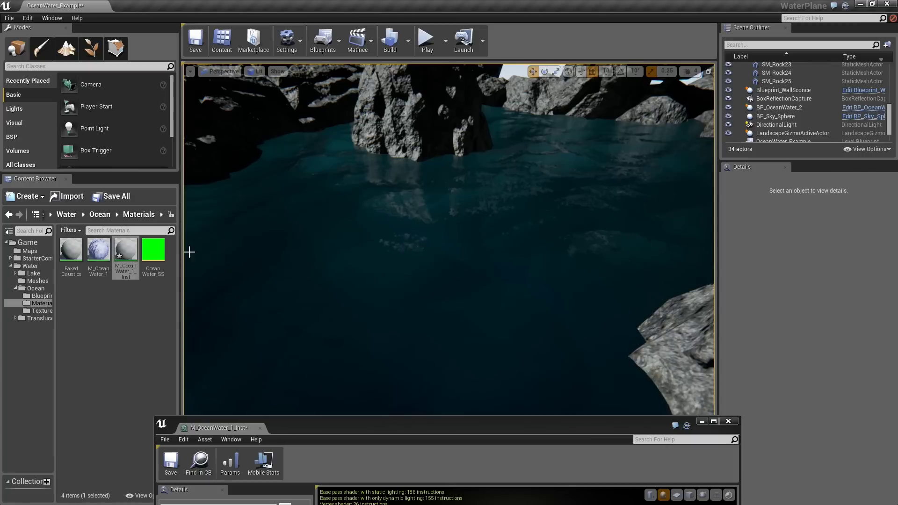
pyautogui.moveTo(308, 428); pyautogui.dragTo(313, 142)
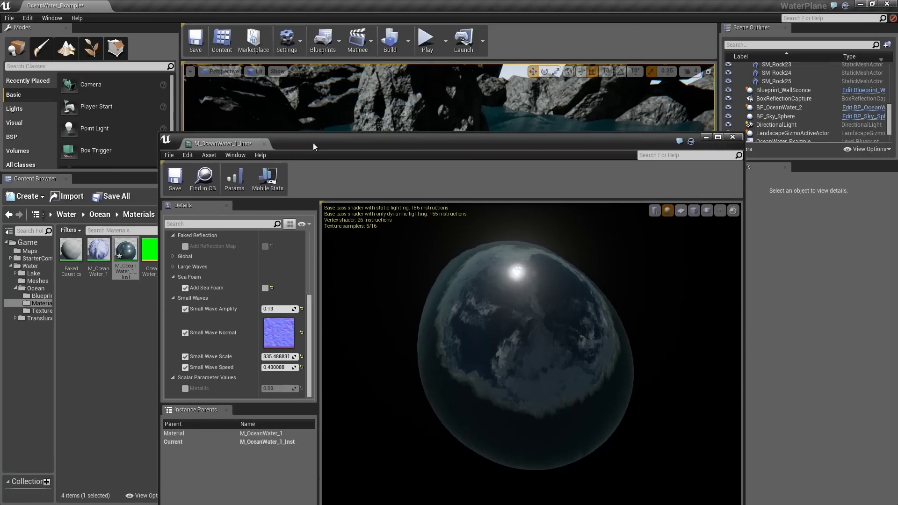
# Step: Turn Add Sea Foam back on and check the ocean in the level and the preview sphere
pyautogui.click(265, 286)
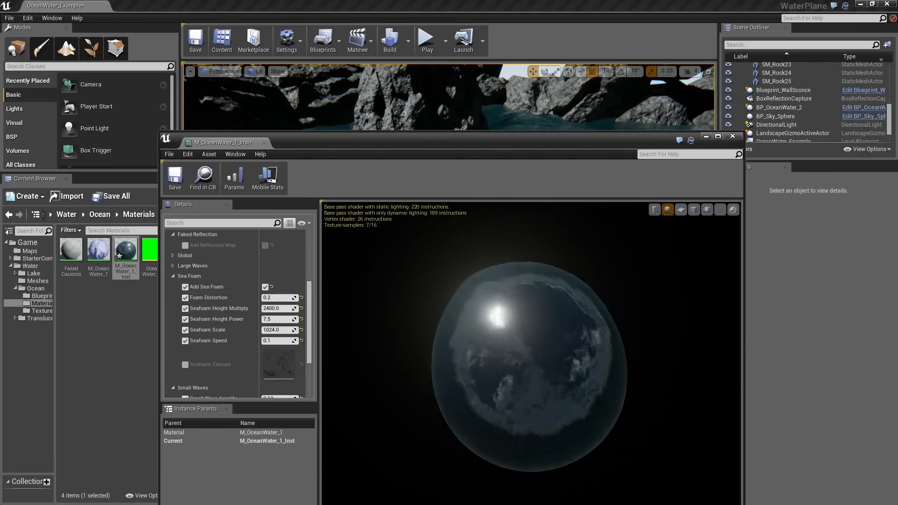
pyautogui.moveTo(472, 153); pyautogui.dragTo(455, 415)
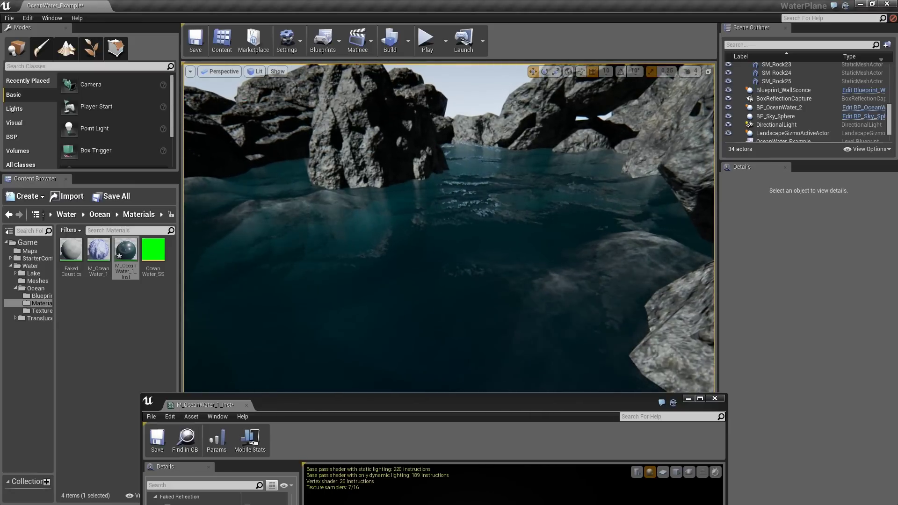
pyautogui.moveTo(374, 402); pyautogui.dragTo(402, 136)
pyautogui.moveTo(490, 327); pyautogui.dragTo(561, 281)
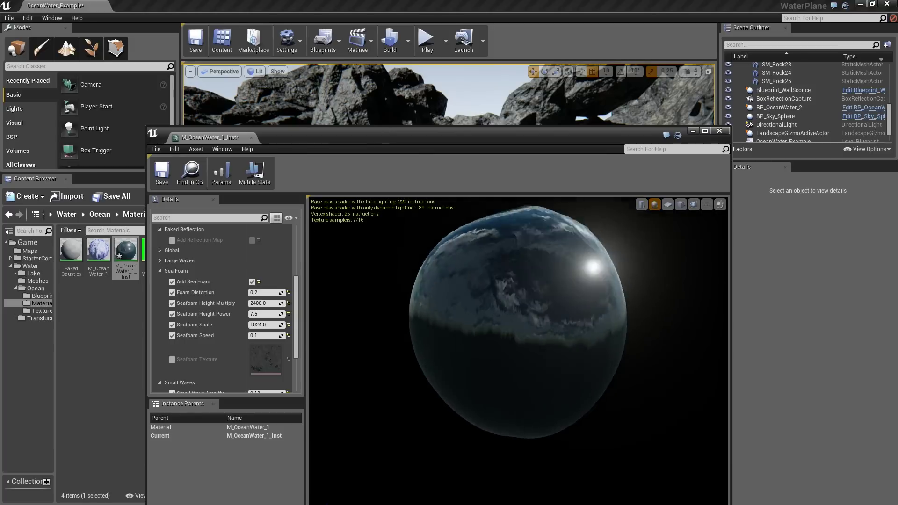
# Step: Set Ocean Water Color to a dark magenta (R 0.02, G 0.002, B 0.009) and view the tinted ocean in the level
pyautogui.click(161, 270)
pyautogui.click(159, 291)
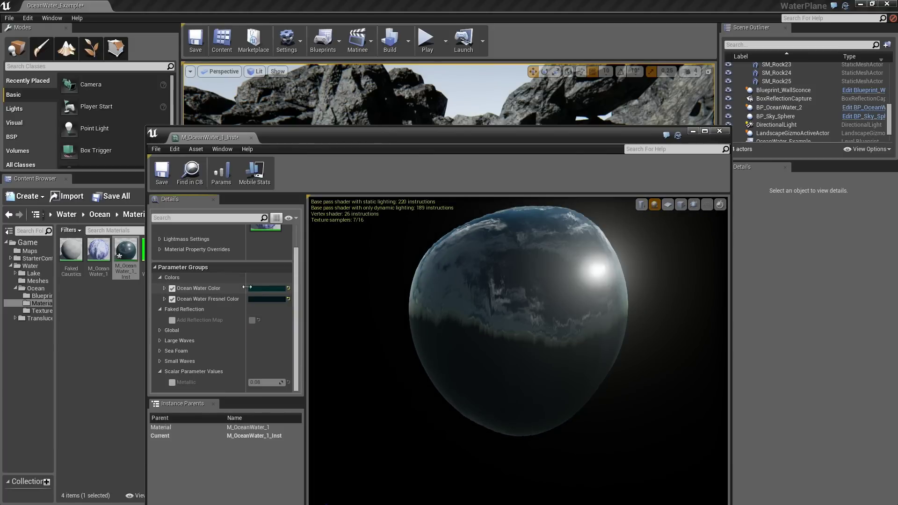
pyautogui.click(264, 288)
pyautogui.click(352, 349)
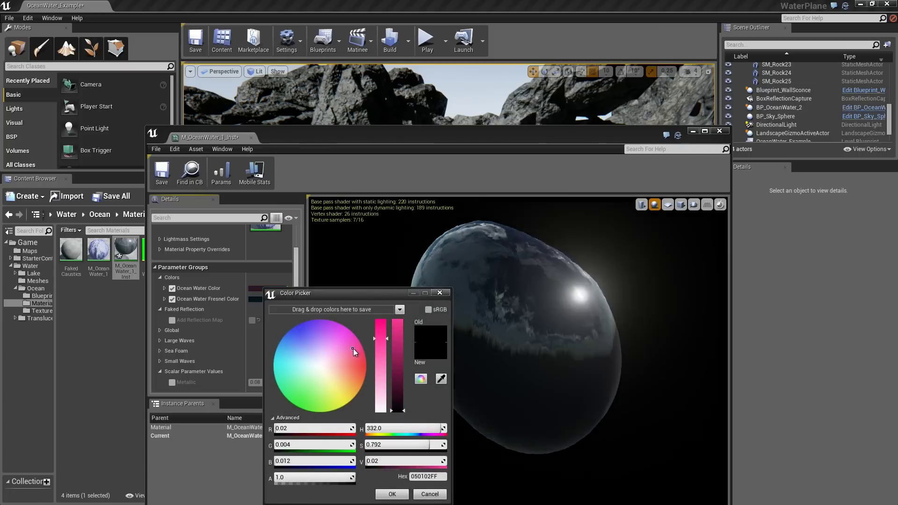
pyautogui.moveTo(352, 349); pyautogui.dragTo(359, 348)
pyautogui.click(402, 492)
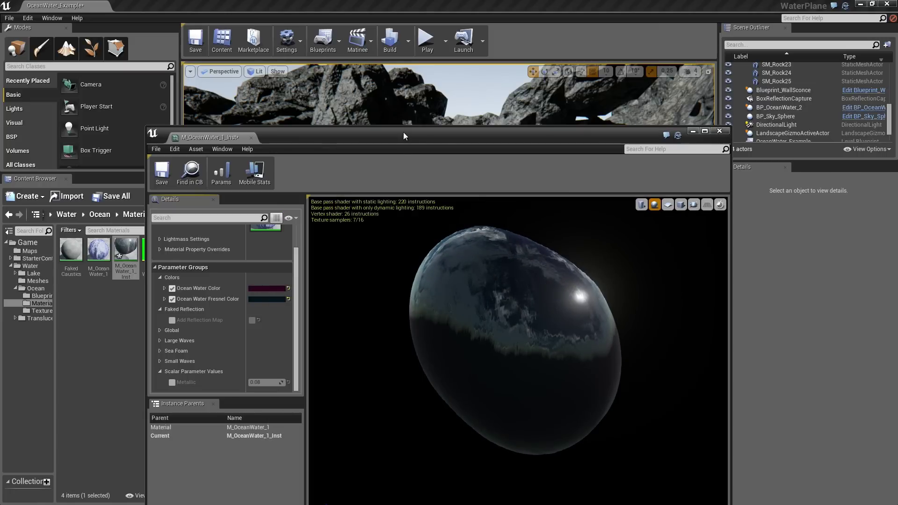
pyautogui.moveTo(403, 132); pyautogui.dragTo(411, 427)
pyautogui.moveTo(425, 382); pyautogui.dragTo(402, 359, button='right')
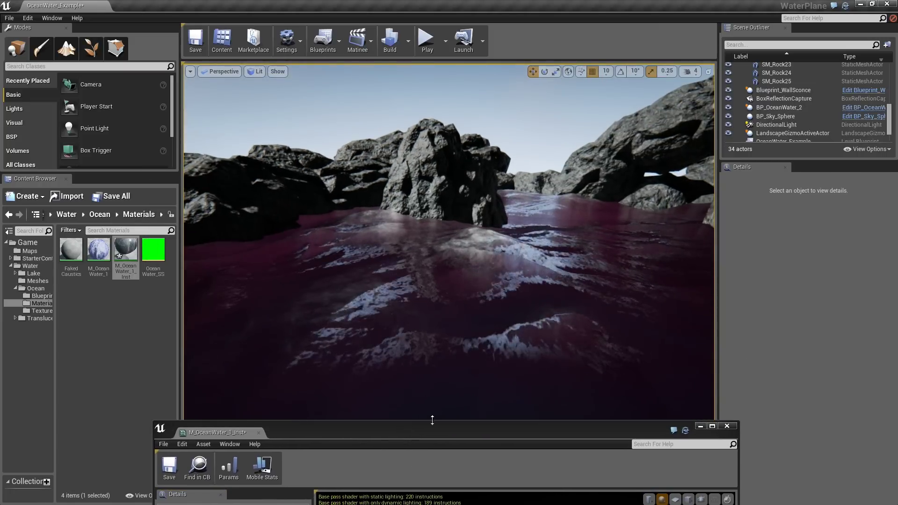
pyautogui.moveTo(433, 434); pyautogui.dragTo(435, 214)
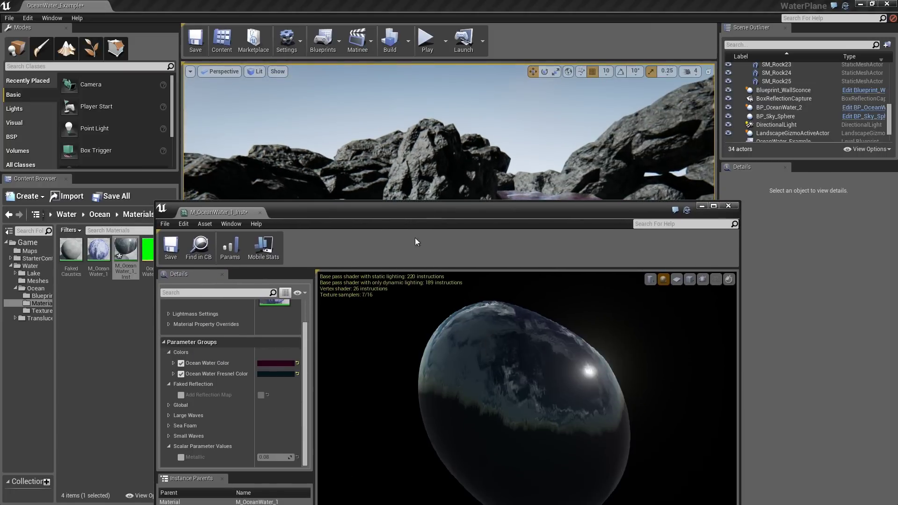
# Step: Set Ocean Water Color to a dark blue with R 0.0, G 0.013 and B 0.02
pyautogui.click(275, 364)
pyautogui.moveTo(319, 215); pyautogui.dragTo(454, 314)
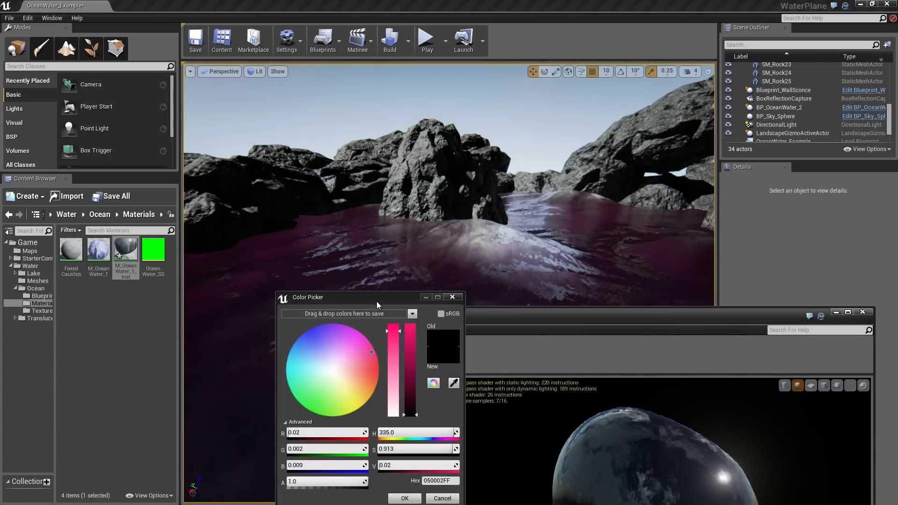
pyautogui.moveTo(377, 299); pyautogui.dragTo(288, 260)
pyautogui.click(201, 313)
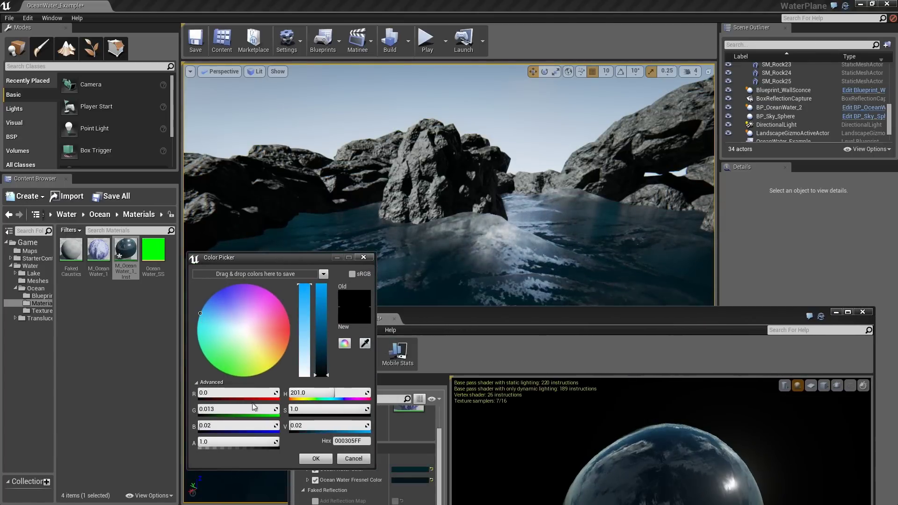
pyautogui.click(317, 458)
# Step: Inspect the recolored water around the rocks in the level and close the material instance editor
pyautogui.moveTo(320, 262); pyautogui.dragTo(320, 356, button='right')
pyautogui.moveTo(262, 280); pyautogui.dragTo(435, 210, button='right')
pyautogui.moveTo(775, 322); pyautogui.dragTo(609, 171)
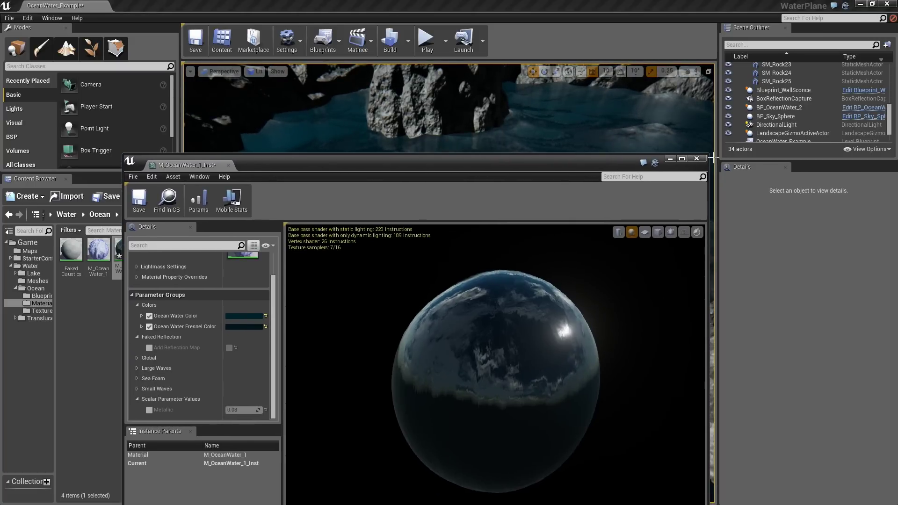
pyautogui.click(696, 162)
pyautogui.moveTo(561, 252); pyautogui.dragTo(580, 206, button='right')
pyautogui.moveTo(521, 312)
pyautogui.mouseDown(button='right')
pyautogui.moveTo(509, 304)
pyautogui.moveTo(522, 312)
pyautogui.mouseUp(button='right')
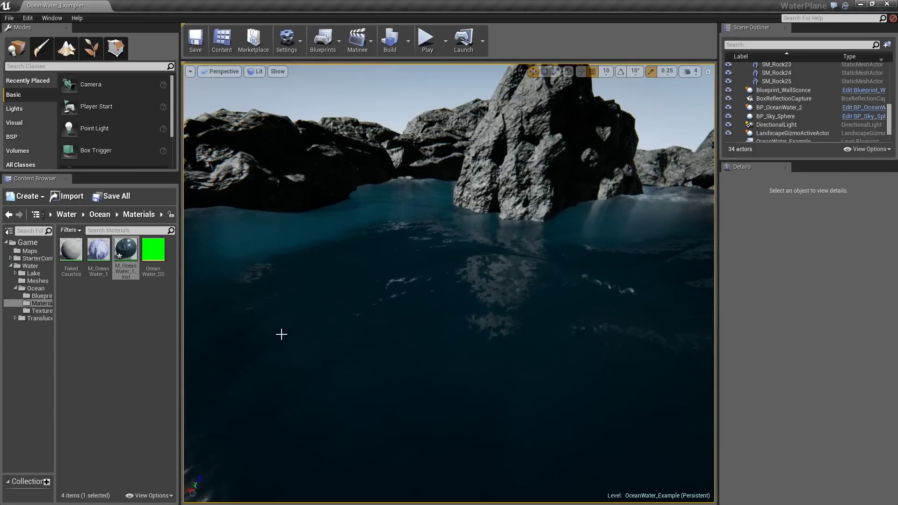
# Step: Open the BP_OceanWater blueprint from the Ocean folder's blueprint subfolder
pyautogui.click(29, 297)
pyautogui.click(69, 255)
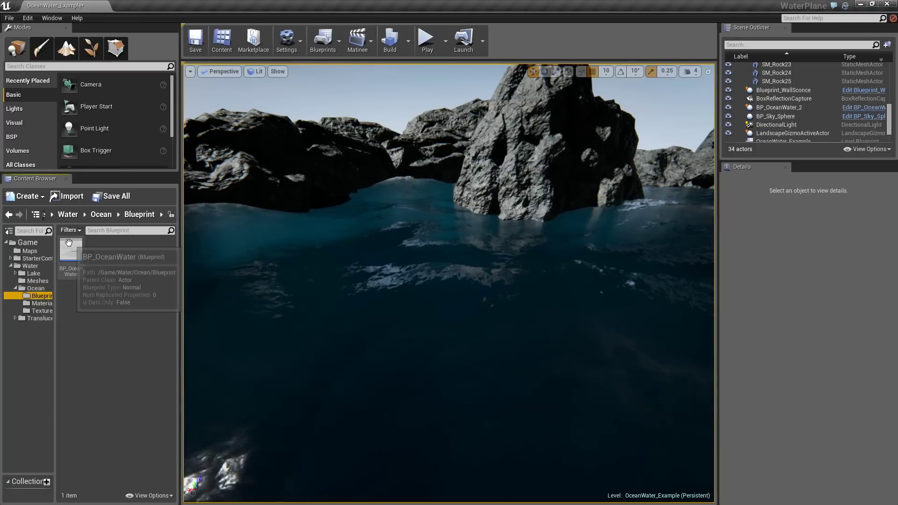
pyautogui.doubleClick(69, 255)
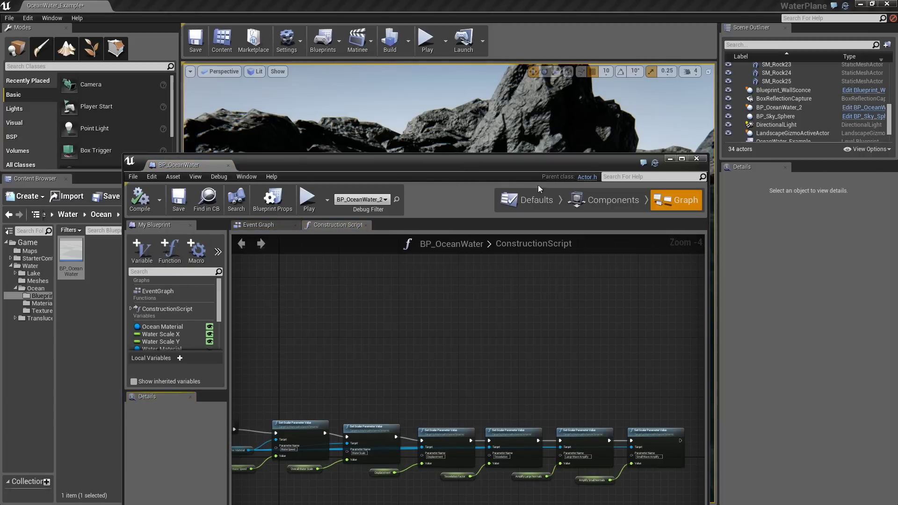
# Step: Show the blueprint's components, select the root WaterSurface mesh and inspect it up close
pyautogui.click(593, 196)
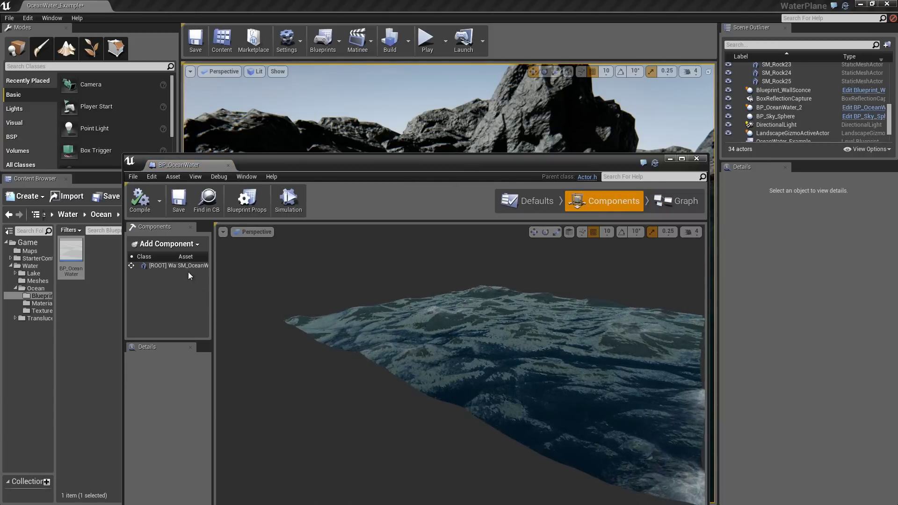
pyautogui.click(166, 264)
pyautogui.moveTo(236, 267); pyautogui.dragTo(318, 243)
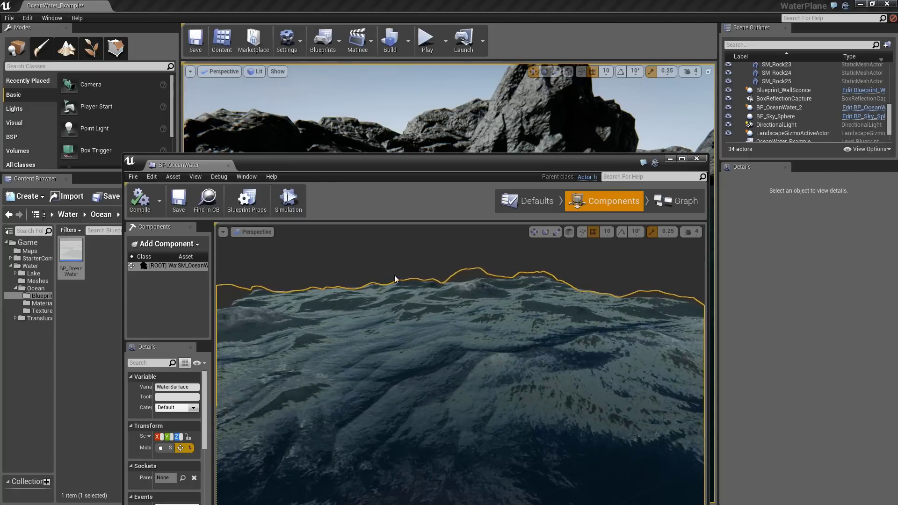
# Step: Return to the blueprint's Construction Script, examine its start and open the collapsed Initial Water Creation graph
pyautogui.click(676, 198)
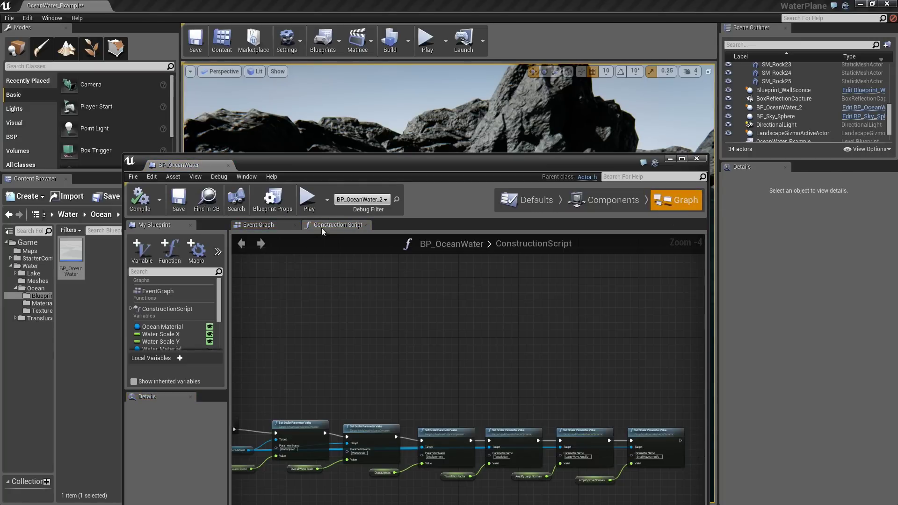
pyautogui.moveTo(321, 346); pyautogui.dragTo(558, 243, button='right')
pyautogui.scroll(4, 499, 276)
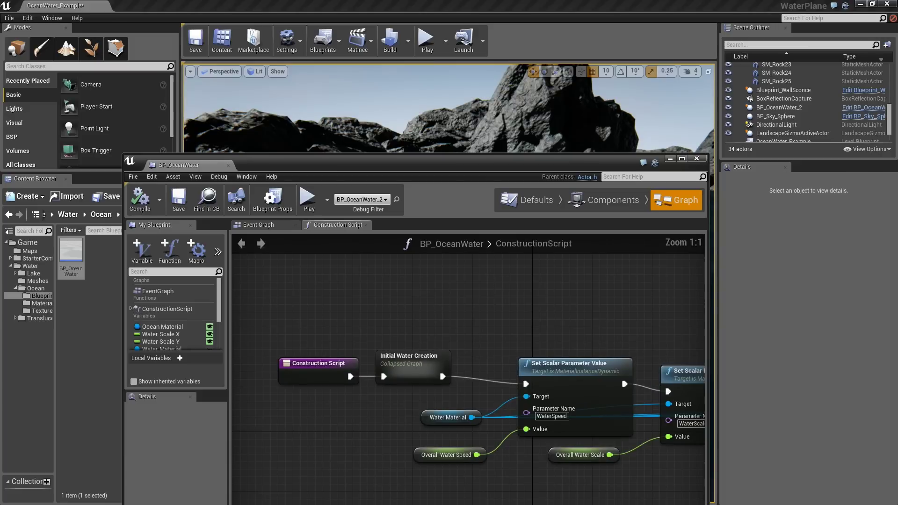
pyautogui.doubleClick(405, 318)
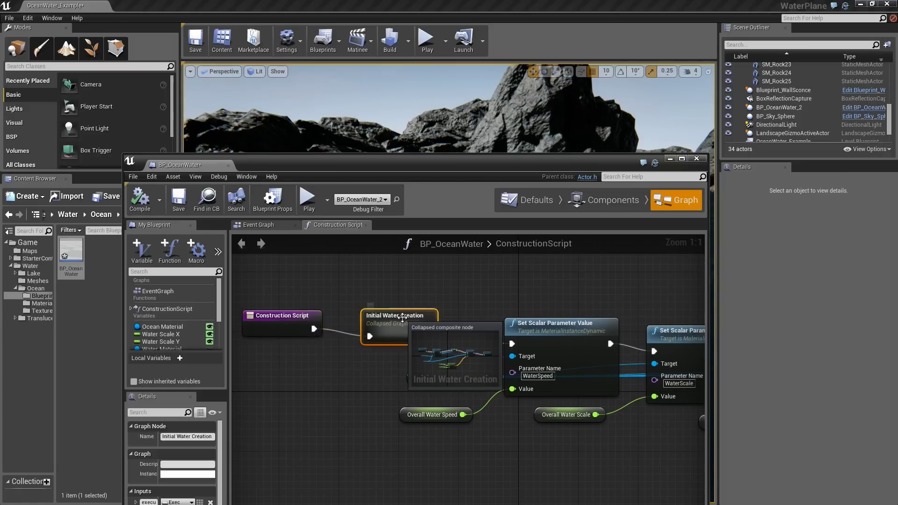
pyautogui.click(314, 309)
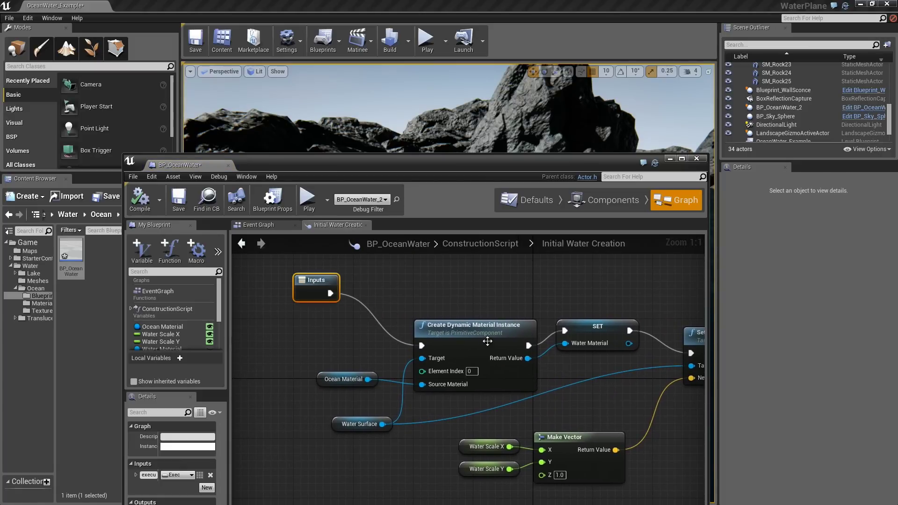
# Step: Move the Create Dynamic Material Instance, Ocean Material and Water Surface nodes up, closer in line with the Inputs node
pyautogui.moveTo(487, 342); pyautogui.dragTo(480, 304)
pyautogui.moveTo(319, 375); pyautogui.dragTo(318, 352)
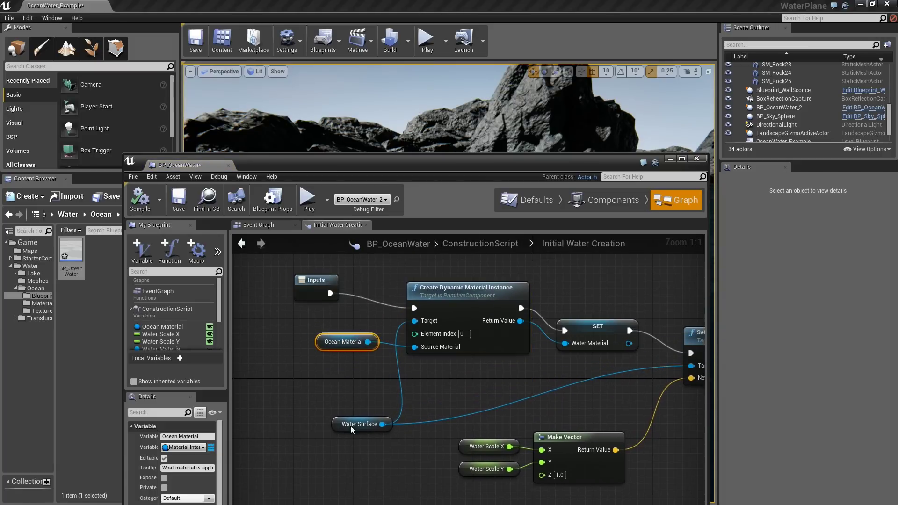
pyautogui.moveTo(342, 428); pyautogui.dragTo(334, 384)
pyautogui.moveTo(525, 406); pyautogui.dragTo(437, 416, button='right')
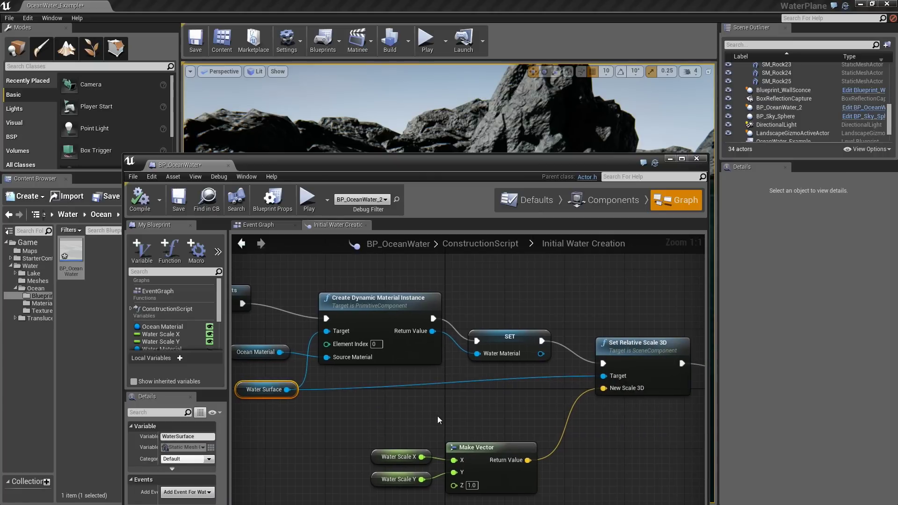
# Step: Align the SET and Set Relative Scale 3D nodes with the execution line and move the Make Vector group up close beneath them
pyautogui.moveTo(514, 421); pyautogui.dragTo(471, 384, button='right')
pyautogui.moveTo(481, 329); pyautogui.dragTo(478, 312)
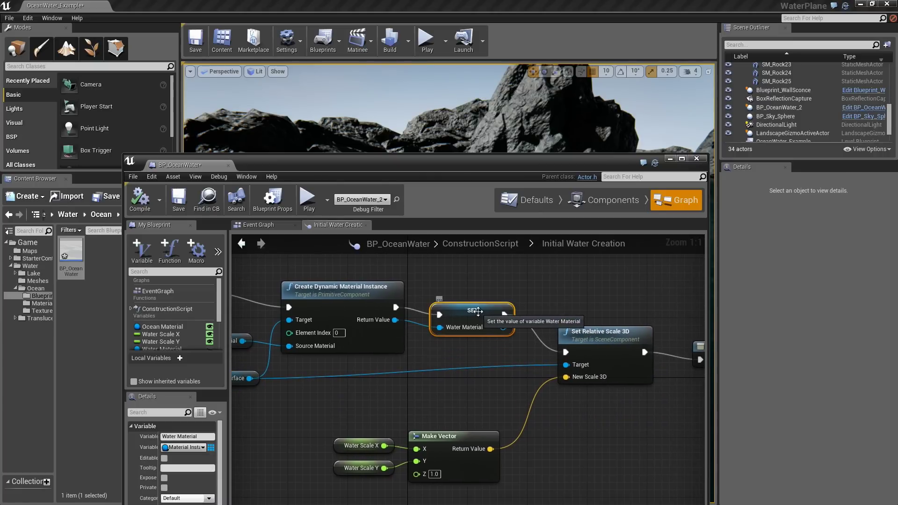
pyautogui.moveTo(606, 335); pyautogui.dragTo(605, 317)
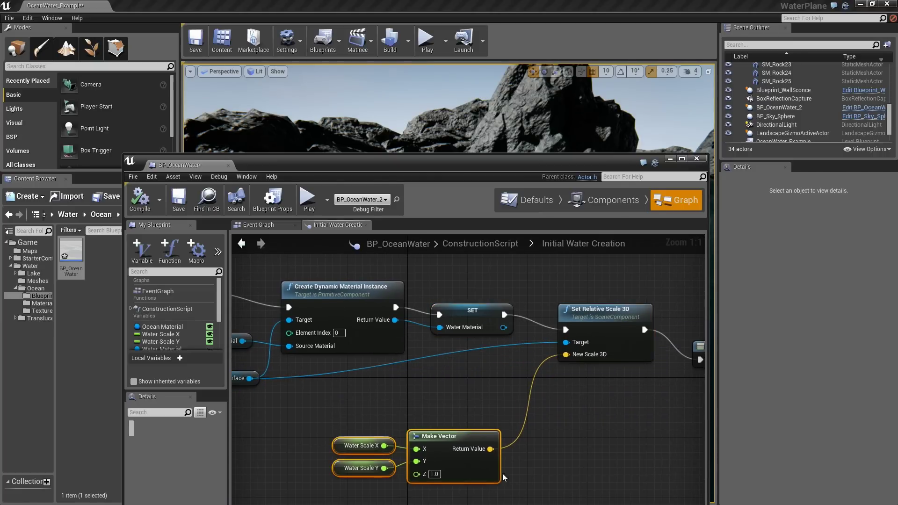
pyautogui.moveTo(472, 469); pyautogui.dragTo(478, 405)
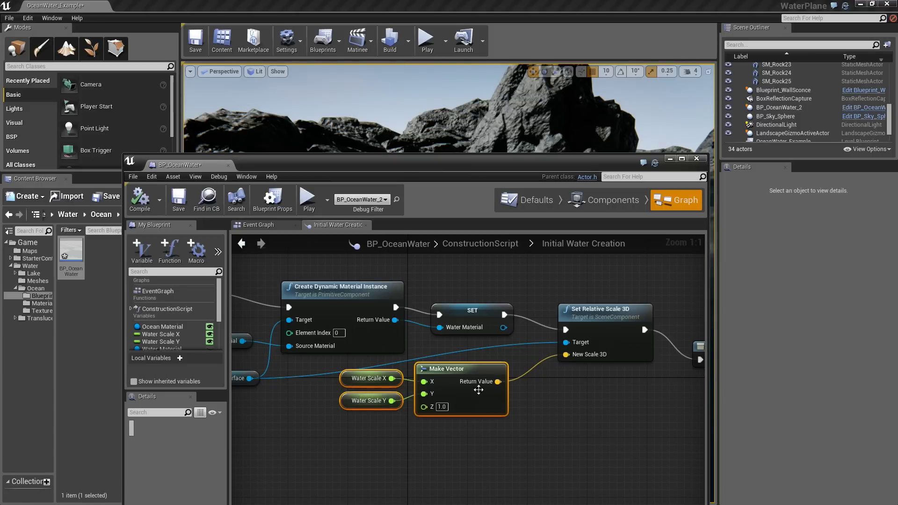
pyautogui.moveTo(478, 389); pyautogui.dragTo(351, 392, button='right')
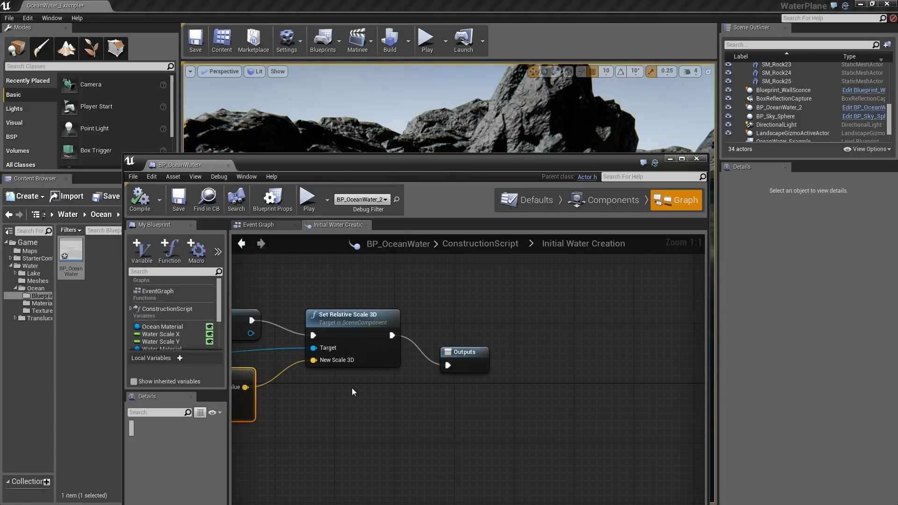
# Step: Return to the ConstructionScript graph and line up the WaterSpeed, WaterScale and Displacement Set Scalar Parameter Value nodes in a row
pyautogui.click(474, 244)
pyautogui.scroll(5, 464, 374)
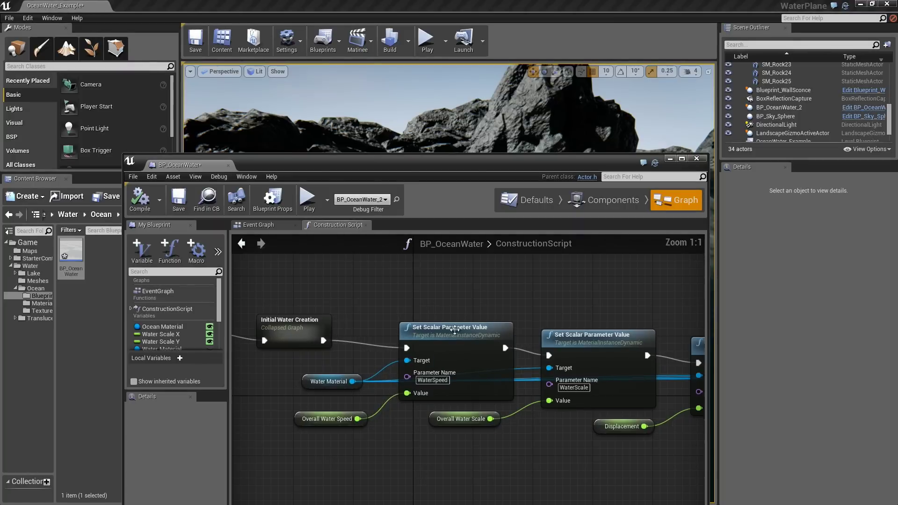
pyautogui.moveTo(455, 329); pyautogui.dragTo(457, 323)
pyautogui.moveTo(597, 340); pyautogui.dragTo(601, 324)
pyautogui.moveTo(633, 399); pyautogui.dragTo(421, 409, button='right')
pyautogui.moveTo(529, 357); pyautogui.dragTo(532, 335)
# Step: Align the Tesselation, Large Wave Amplify and Small Wave Amplify Set Scalar Parameter Value nodes with the same row
pyautogui.moveTo(692, 361); pyautogui.dragTo(556, 357, button='right')
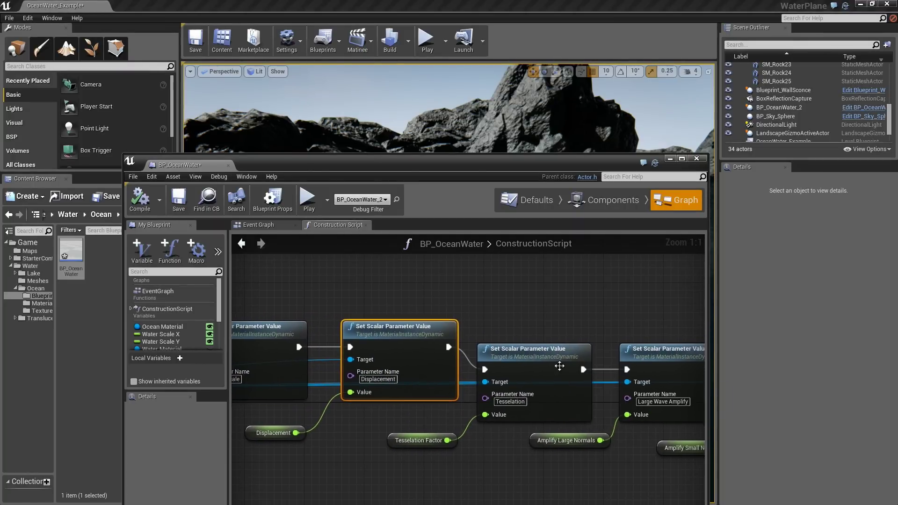
pyautogui.moveTo(556, 357); pyautogui.dragTo(563, 334)
pyautogui.moveTo(570, 398); pyautogui.dragTo(421, 399, button='right')
pyautogui.moveTo(520, 353); pyautogui.dragTo(520, 331)
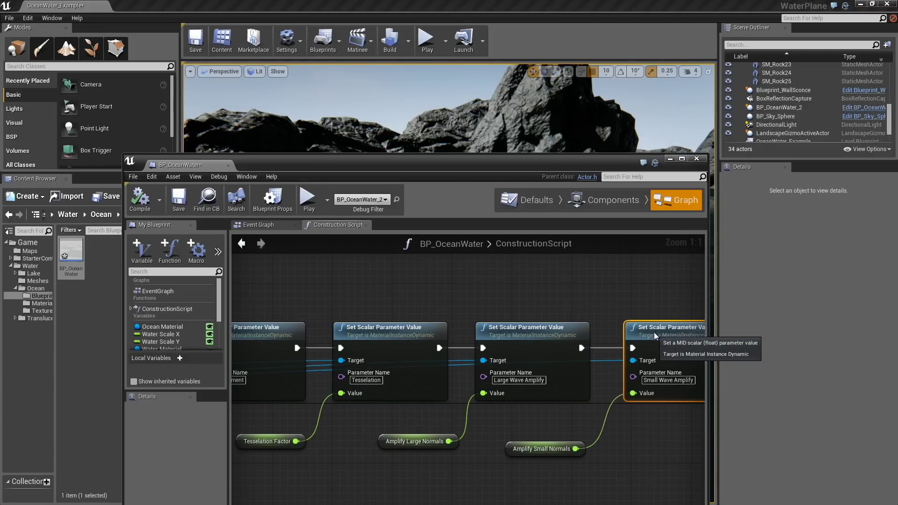
pyautogui.moveTo(641, 353); pyautogui.dragTo(640, 331)
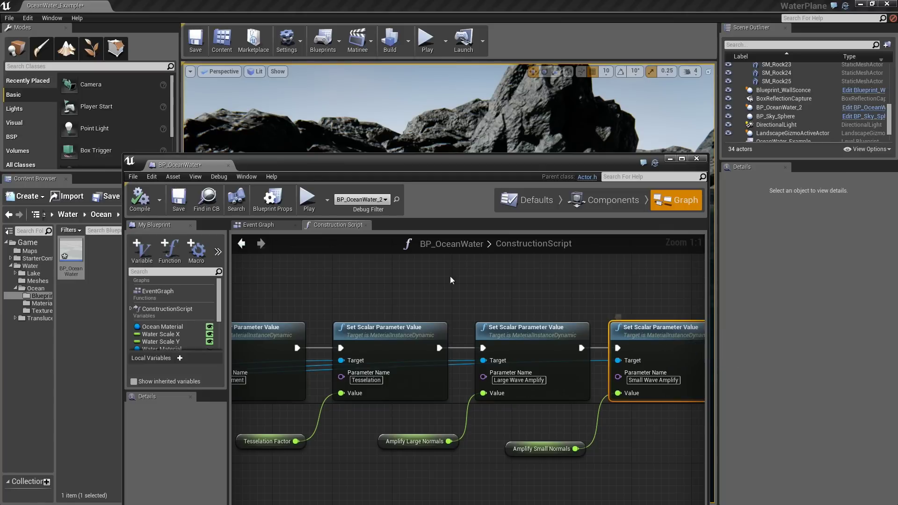
# Step: Check the blueprint's Event Graph, review the Construction Script's parameter chain and close the blueprint editor
pyautogui.moveTo(283, 237); pyautogui.dragTo(451, 258, button='right')
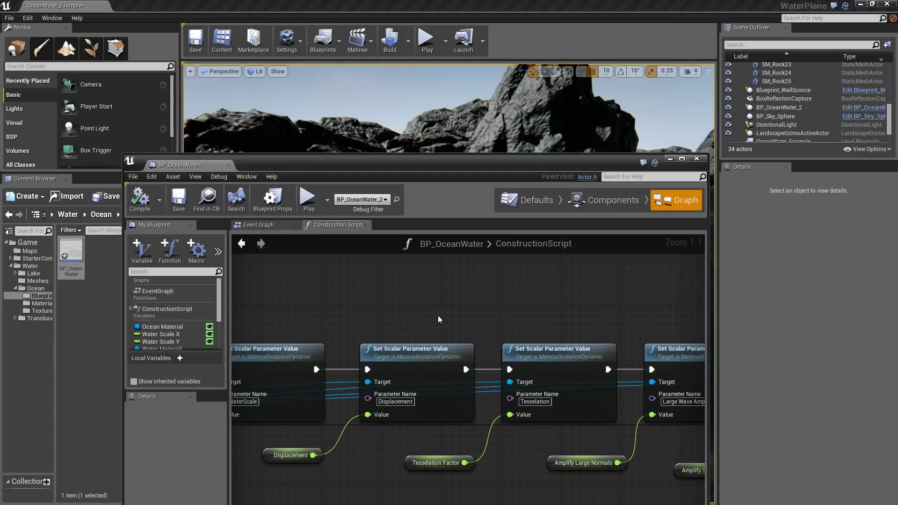
pyautogui.click(274, 226)
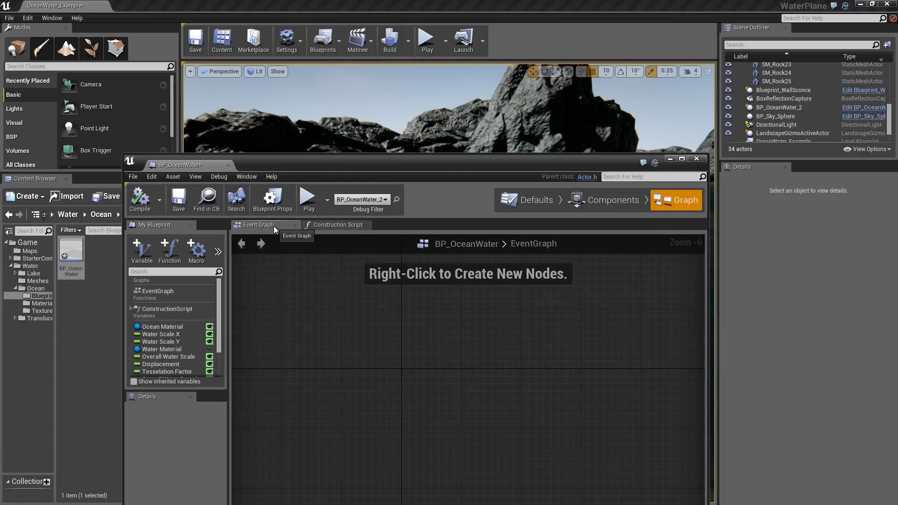
pyautogui.click(319, 226)
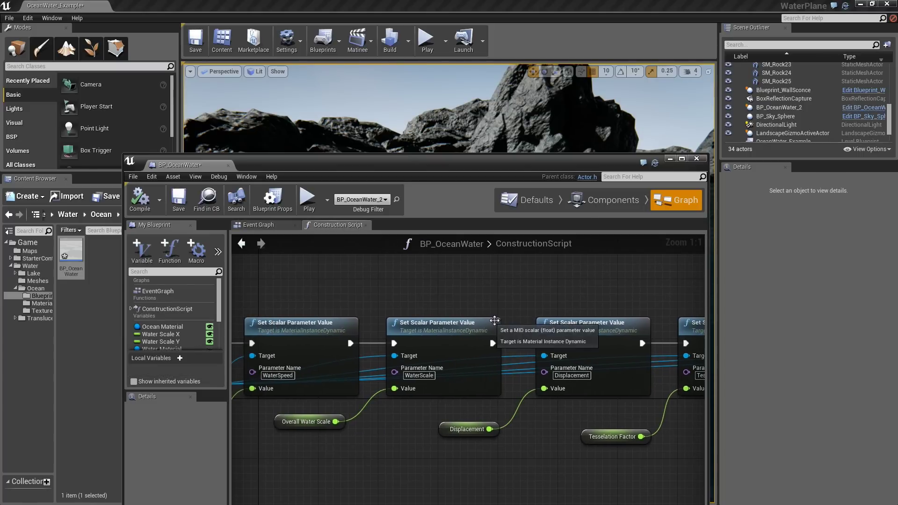
pyautogui.click(696, 159)
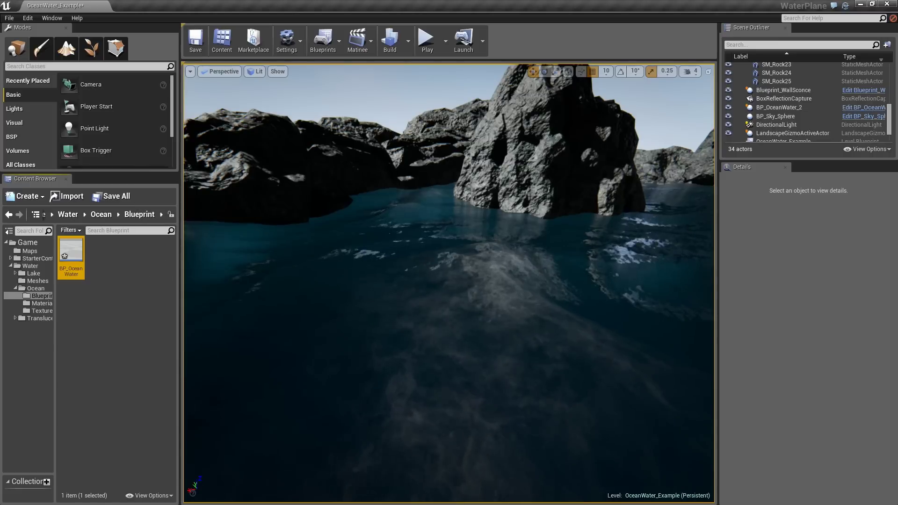
# Step: Select the ocean water surface in the level and set its Overall Water Scale to about 0.54
pyautogui.click(497, 333)
pyautogui.moveTo(497, 332)
pyautogui.mouseDown(button='right')
pyautogui.moveTo(463, 365)
pyautogui.moveTo(552, 327)
pyautogui.moveTo(503, 321)
pyautogui.mouseUp(button='right')
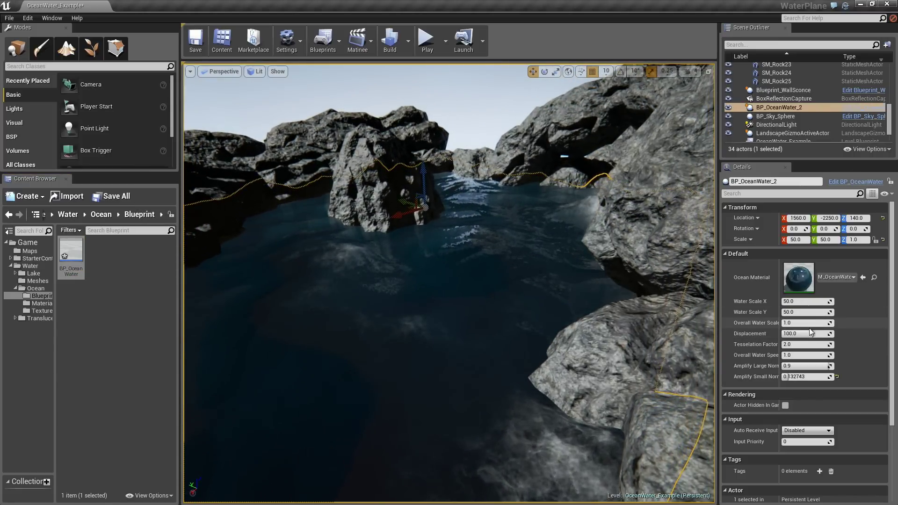
pyautogui.moveTo(809, 327)
pyautogui.mouseDown()
pyautogui.moveTo(823, 327)
pyautogui.moveTo(812, 328)
pyautogui.mouseUp()
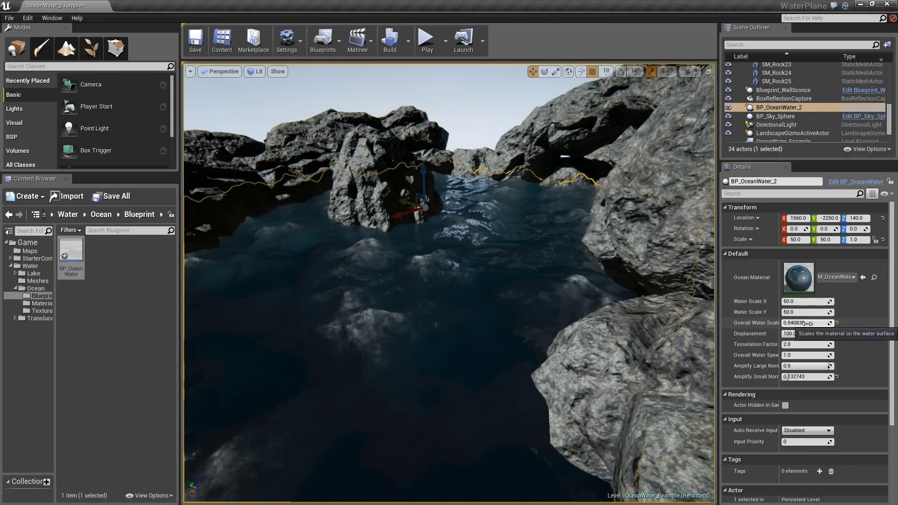
# Step: Lower the ocean water's Displacement to about 29.2 and inspect the waves around the rocks
pyautogui.moveTo(503, 320); pyautogui.dragTo(503, 286, button='right')
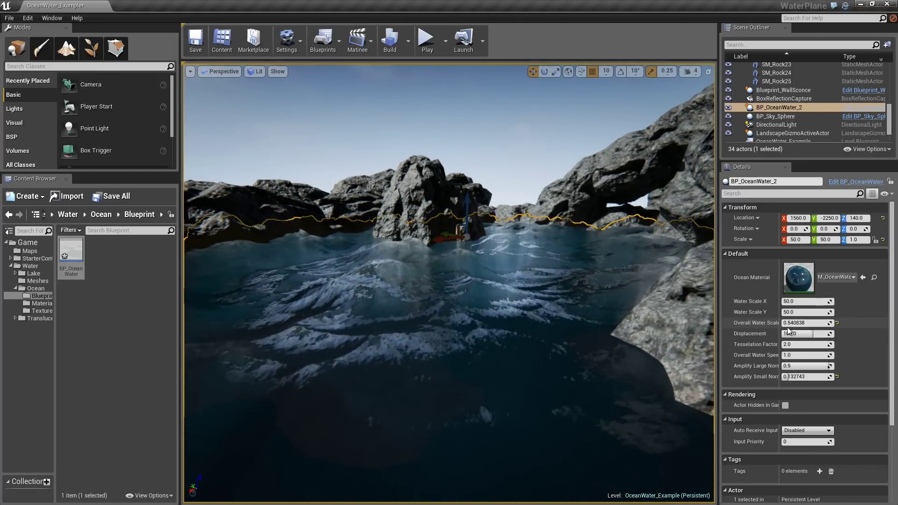
pyautogui.moveTo(789, 331); pyautogui.dragTo(808, 334)
pyautogui.moveTo(538, 288); pyautogui.dragTo(520, 318, button='right')
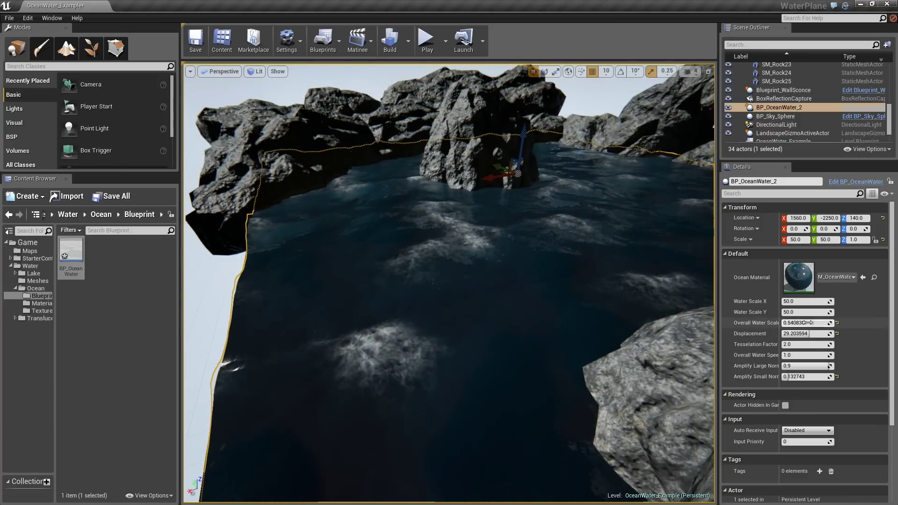
# Step: Adjust the ocean water's Overall Water Scale to about 0.67 while judging the pattern from above the rocks
pyautogui.moveTo(803, 325); pyautogui.dragTo(802, 300)
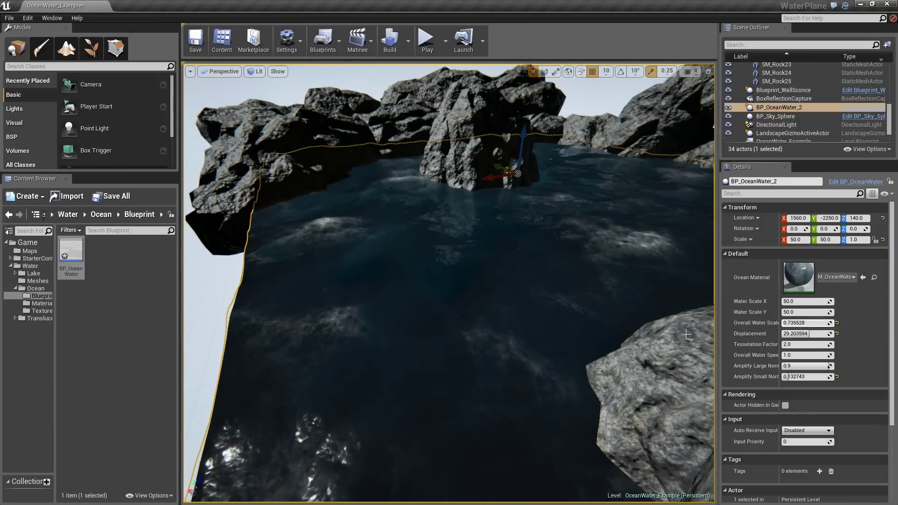
pyautogui.moveTo(515, 290); pyautogui.dragTo(655, 318, button='right')
pyautogui.moveTo(449, 280); pyautogui.dragTo(390, 271)
pyautogui.moveTo(390, 272); pyautogui.dragTo(390, 316, button='right')
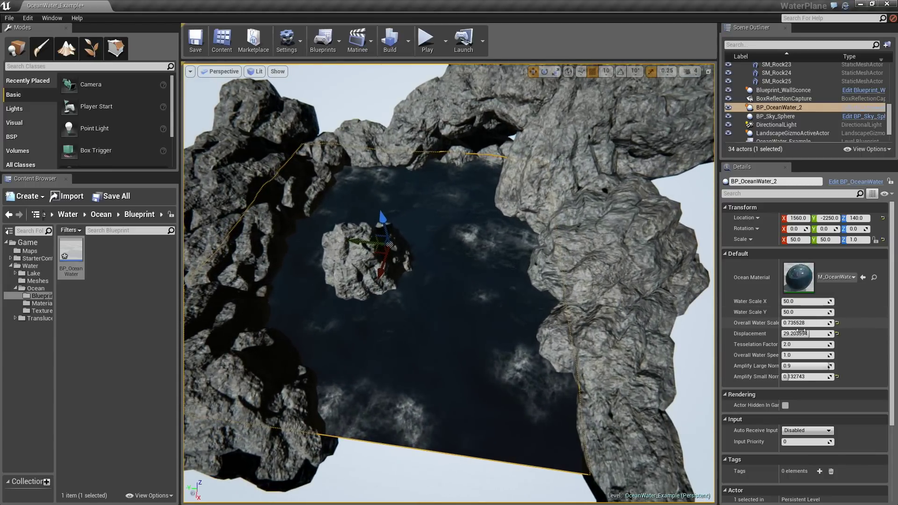
pyautogui.moveTo(806, 322); pyautogui.dragTo(812, 323)
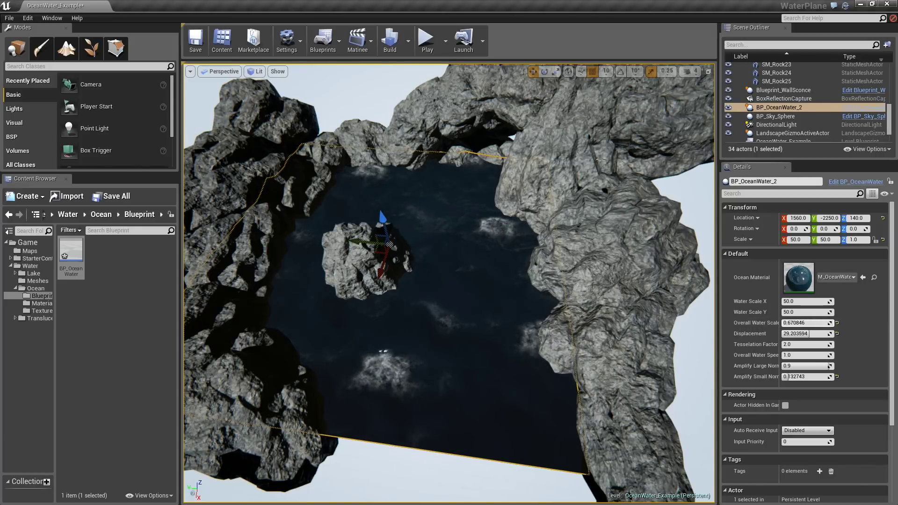
# Step: Enlarge the ocean surface by setting Water Scale X to about 121.6 and Water Scale Y to about 116.3
pyautogui.moveTo(581, 312); pyautogui.dragTo(581, 383)
pyautogui.moveTo(581, 312); pyautogui.dragTo(581, 290, button='right')
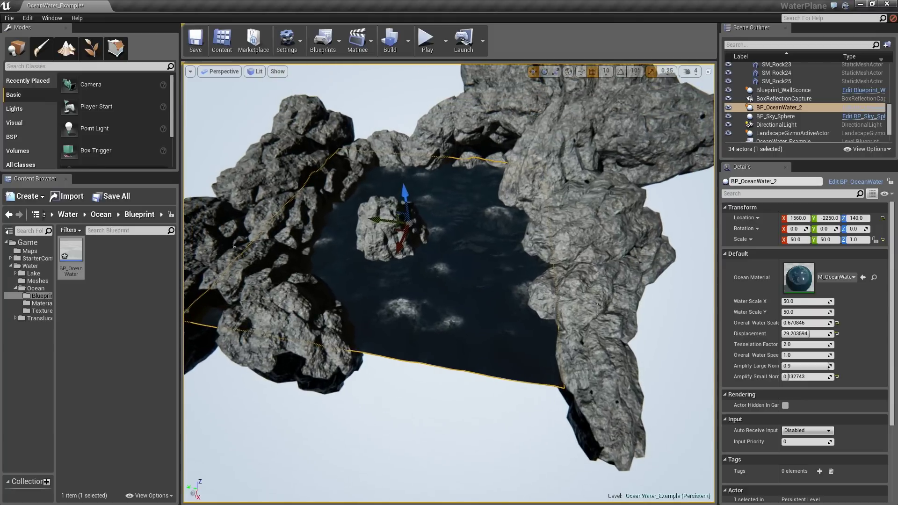
pyautogui.moveTo(821, 300)
pyautogui.mouseDown()
pyautogui.moveTo(837, 300)
pyautogui.moveTo(820, 312)
pyautogui.moveTo(827, 312)
pyautogui.mouseUp()
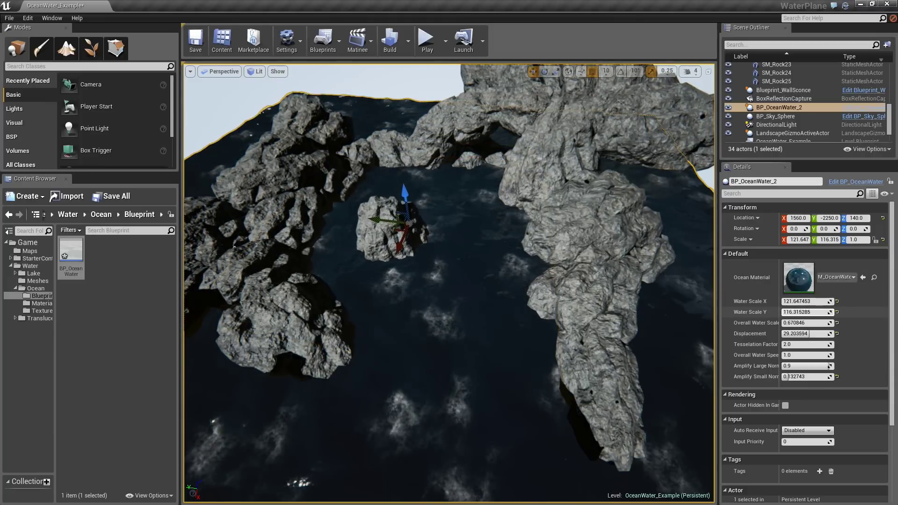
# Step: Raise the ocean water's Displacement to about 153.1 and inspect the waves from near the surface
pyautogui.moveTo(449, 281); pyautogui.dragTo(420, 206, button='right')
pyautogui.moveTo(659, 118); pyautogui.dragTo(564, 124, button='right')
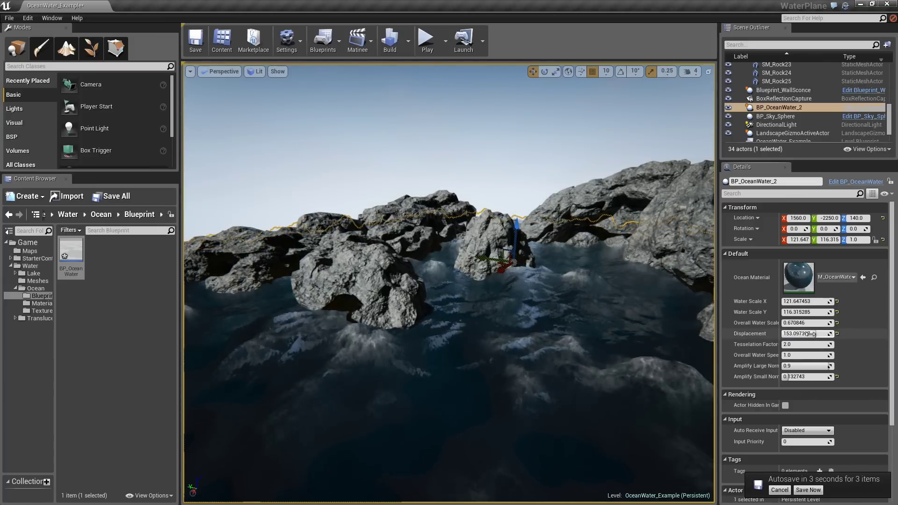
pyautogui.moveTo(699, 186); pyautogui.dragTo(698, 186, button='right')
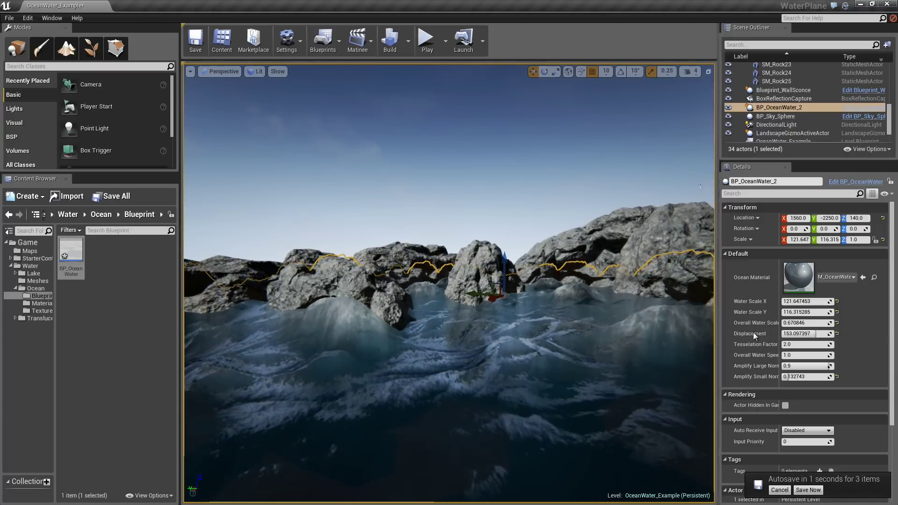
# Step: Set the ocean water's Displacement to 10 and inspect the calmer surface
pyautogui.click(789, 333)
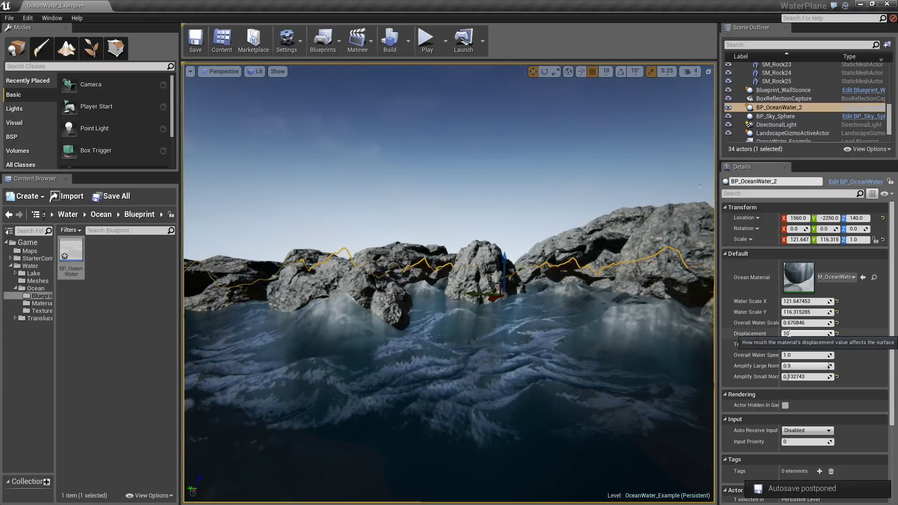
pyautogui.press('Return')
pyautogui.moveTo(689, 311); pyautogui.dragTo(657, 308, button='right')
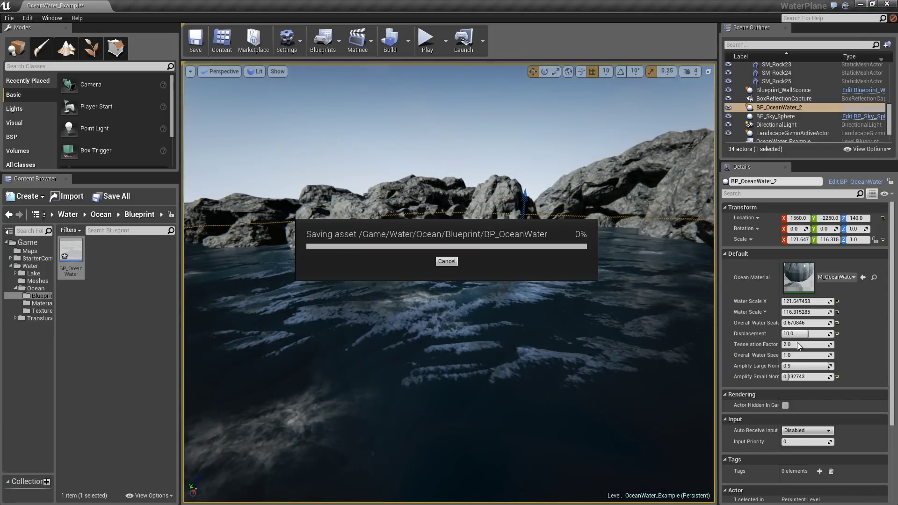
# Step: Set the ocean water's Tesselation Factor to 1.0 and inspect the surface around the rocks
pyautogui.click(809, 347)
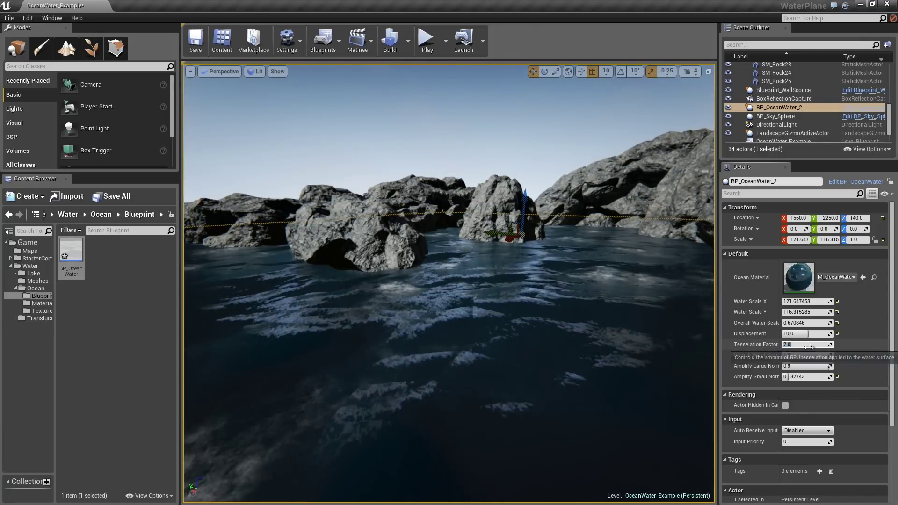
pyautogui.moveTo(655, 308); pyautogui.dragTo(664, 370, button='right')
pyautogui.moveTo(442, 306); pyautogui.dragTo(461, 308, button='right')
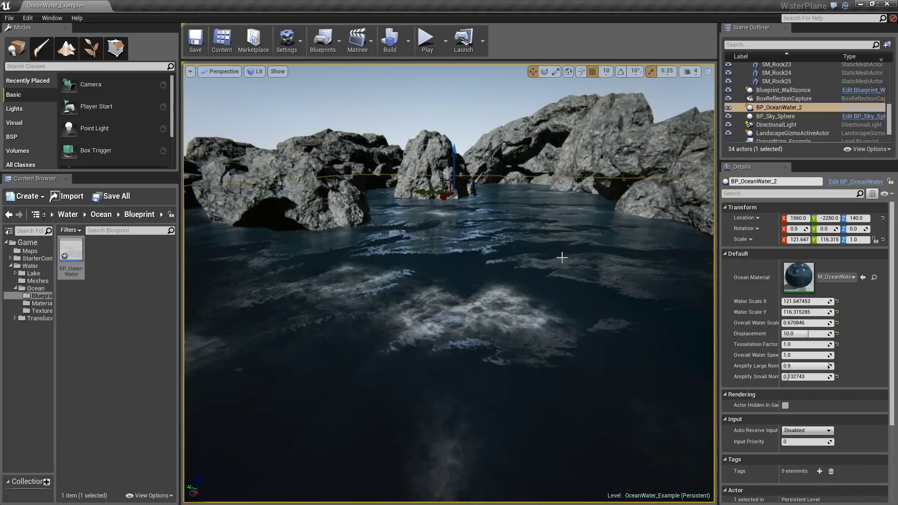
pyautogui.moveTo(655, 409)
pyautogui.mouseDown(button='right')
pyautogui.moveTo(654, 454)
pyautogui.moveTo(654, 416)
pyautogui.mouseUp(button='right')
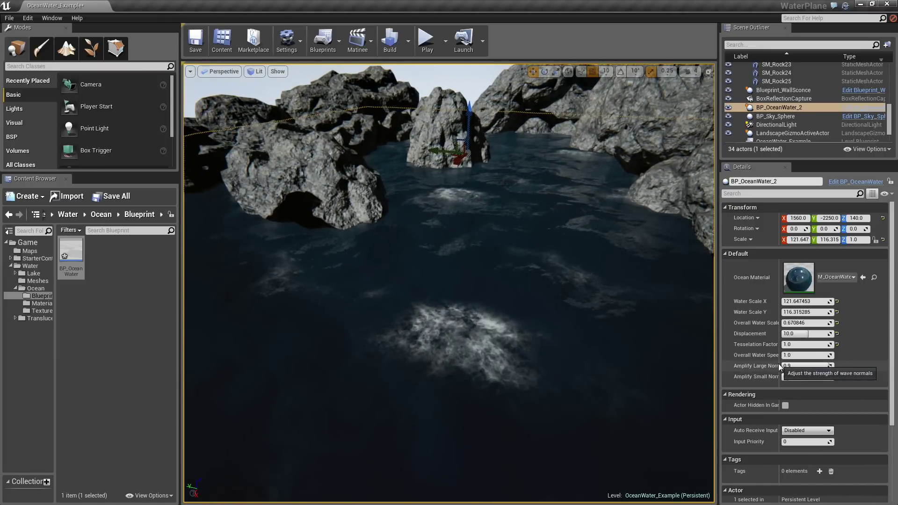
# Step: Widen the property name column to show full parameter names and set Amplify Large Normals to about 0.56
pyautogui.moveTo(779, 366); pyautogui.dragTo(801, 365)
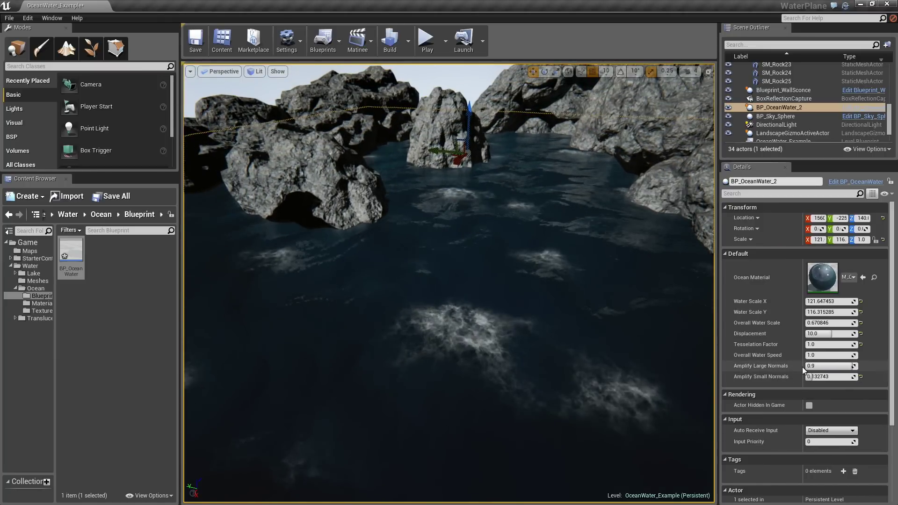
pyautogui.moveTo(518, 382)
pyautogui.mouseDown(button='right')
pyautogui.moveTo(518, 341)
pyautogui.moveTo(519, 382)
pyautogui.mouseUp(button='right')
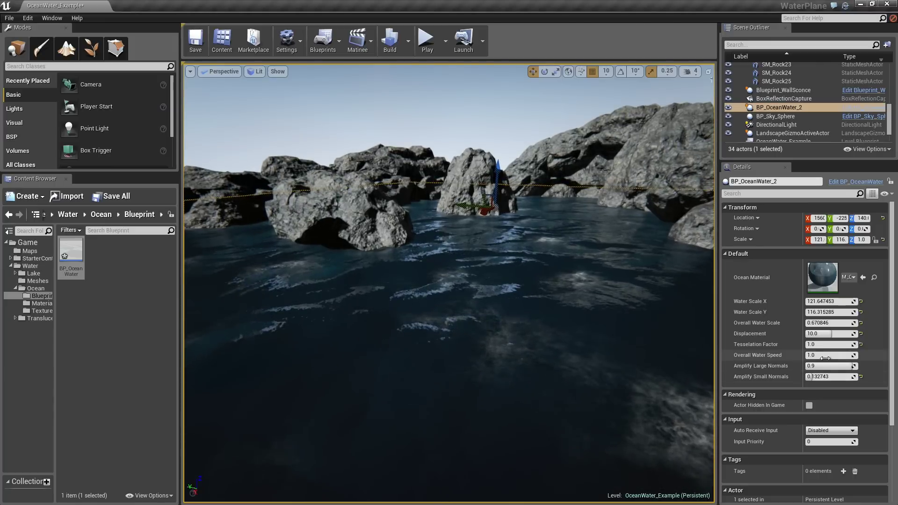
pyautogui.moveTo(843, 368); pyautogui.dragTo(837, 368)
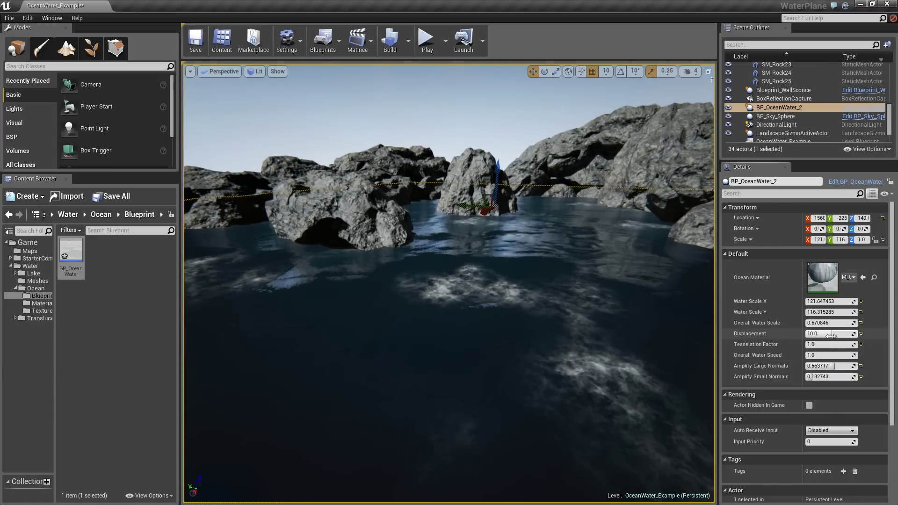
# Step: Set the ocean water's Displacement to about 45.4 and look over the waves from several angles
pyautogui.moveTo(830, 336); pyautogui.dragTo(848, 337)
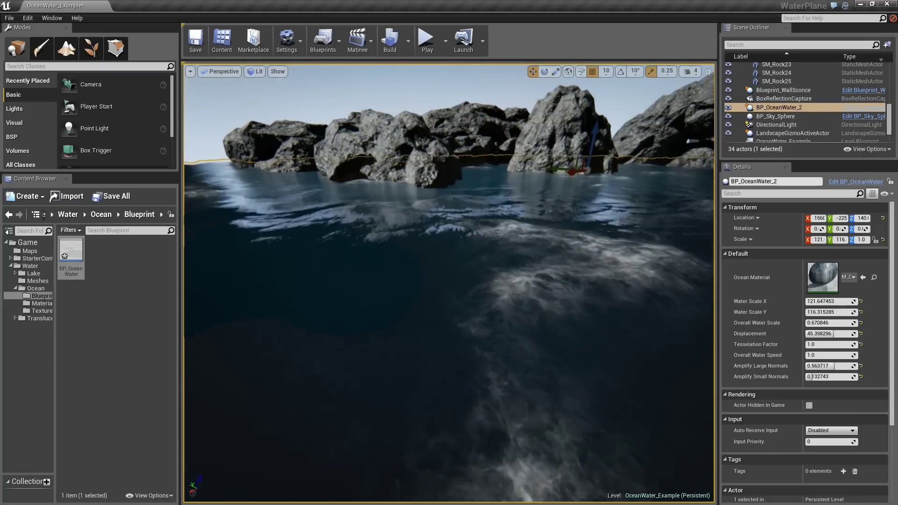
pyautogui.moveTo(483, 312); pyautogui.dragTo(421, 379, button='right')
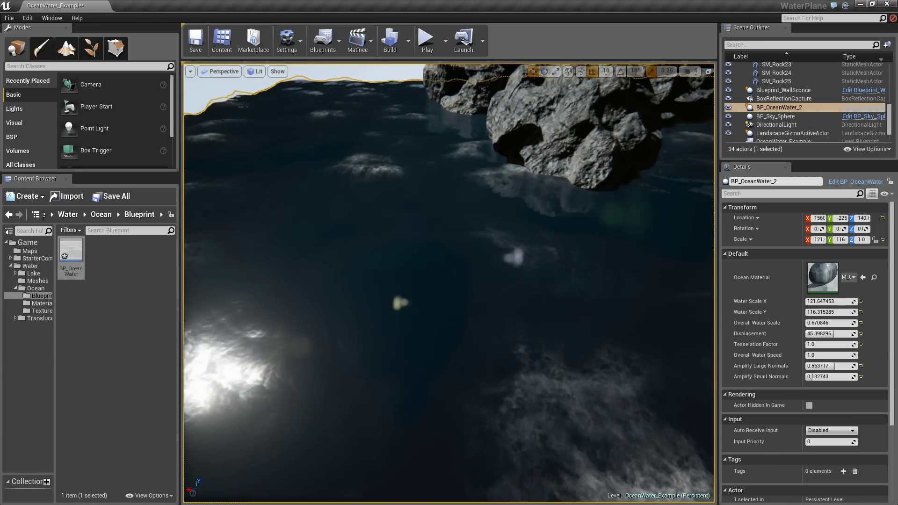
pyautogui.moveTo(481, 311); pyautogui.dragTo(510, 320, button='right')
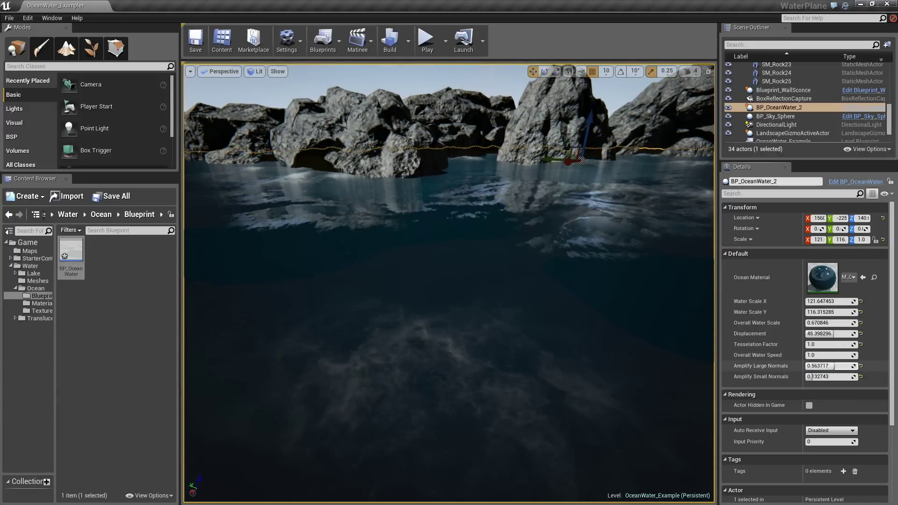
# Step: Set Amplify Large Normals to about 0.93 and Amplify Small Normals to about 0.12, inspecting the ripples on the water
pyautogui.moveTo(834, 366); pyautogui.dragTo(843, 366)
pyautogui.moveTo(522, 298); pyautogui.dragTo(521, 297, button='right')
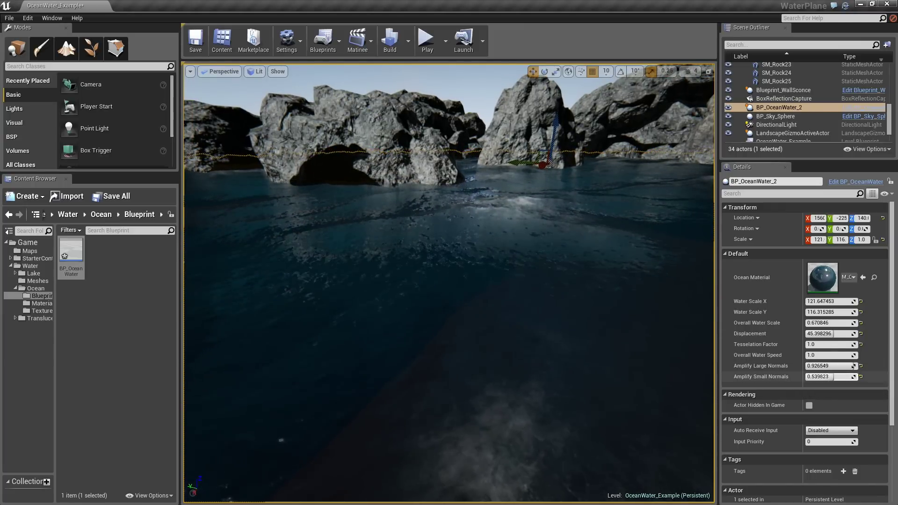
pyautogui.moveTo(449, 283); pyautogui.dragTo(449, 283, button='right')
pyautogui.moveTo(521, 298); pyautogui.dragTo(508, 281, button='right')
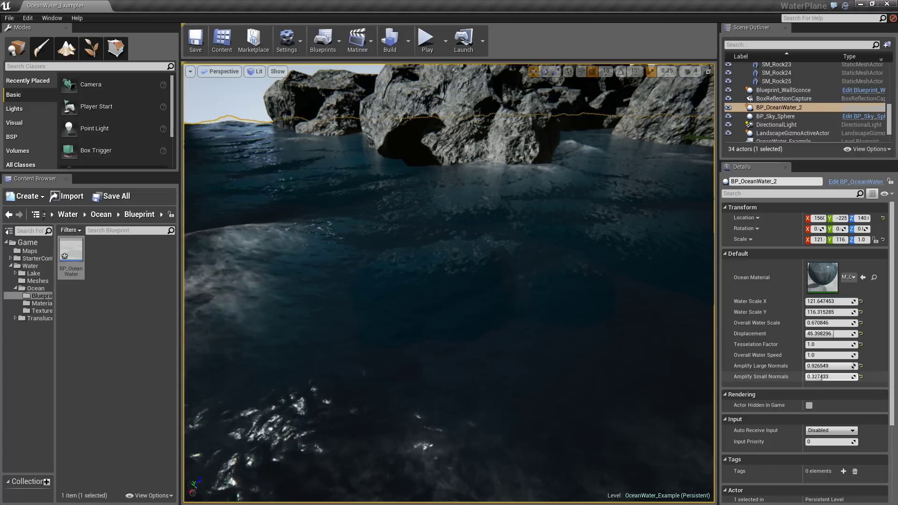
pyautogui.moveTo(608, 318); pyautogui.dragTo(571, 336, button='right')
pyautogui.press('s')
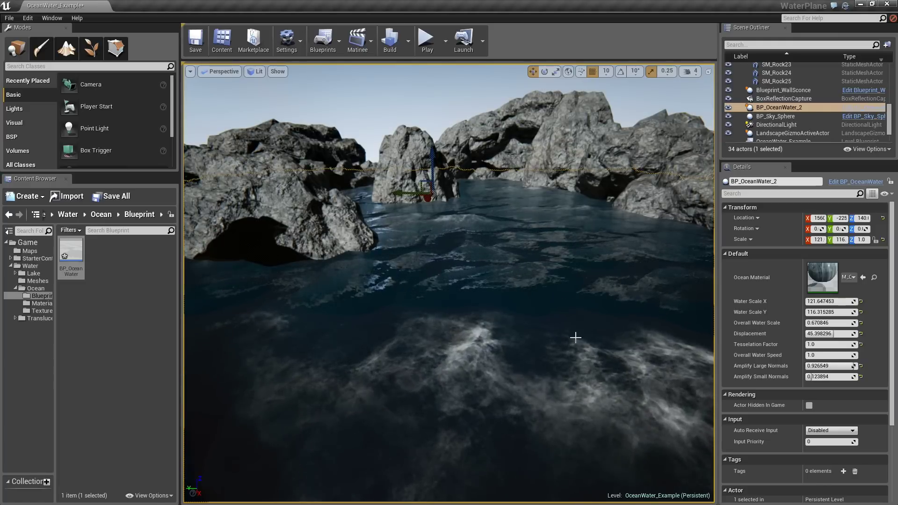